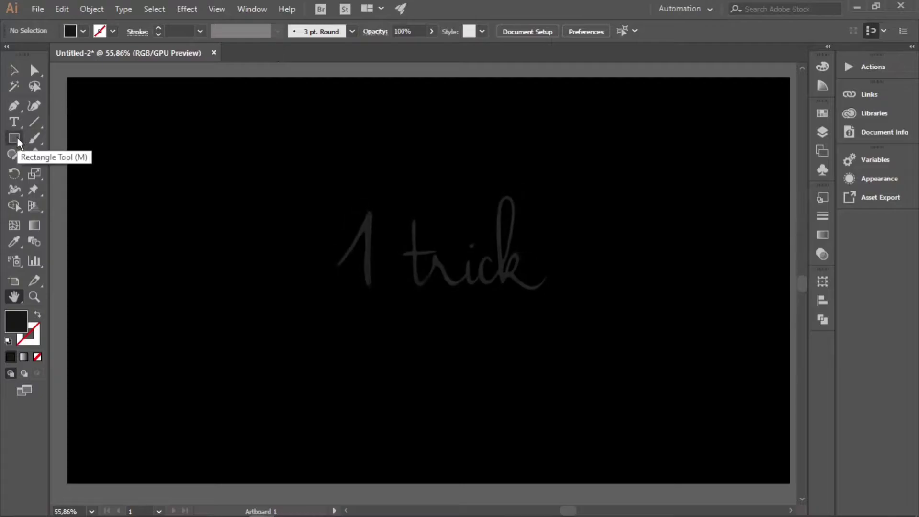
Set a light grey D3D3D3 stroke with no fill.
left_click(37, 314)
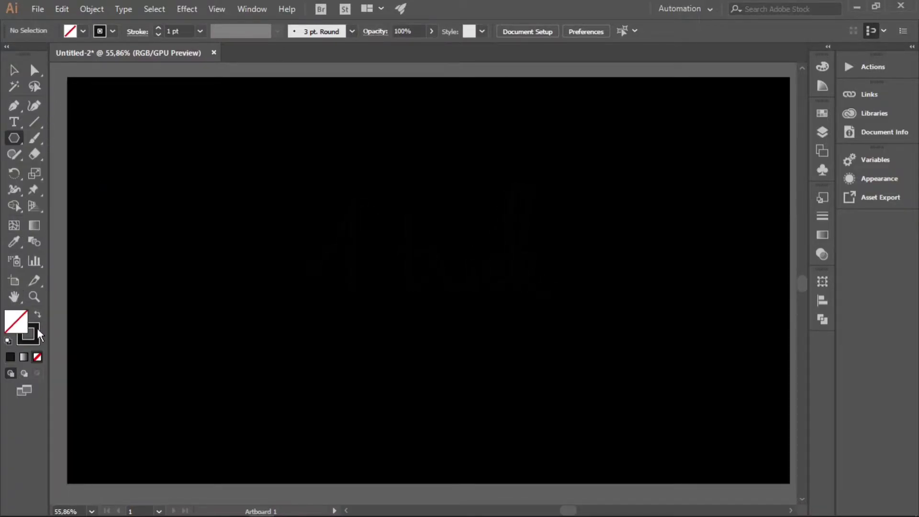
double_click(28, 334)
left_click(285, 213)
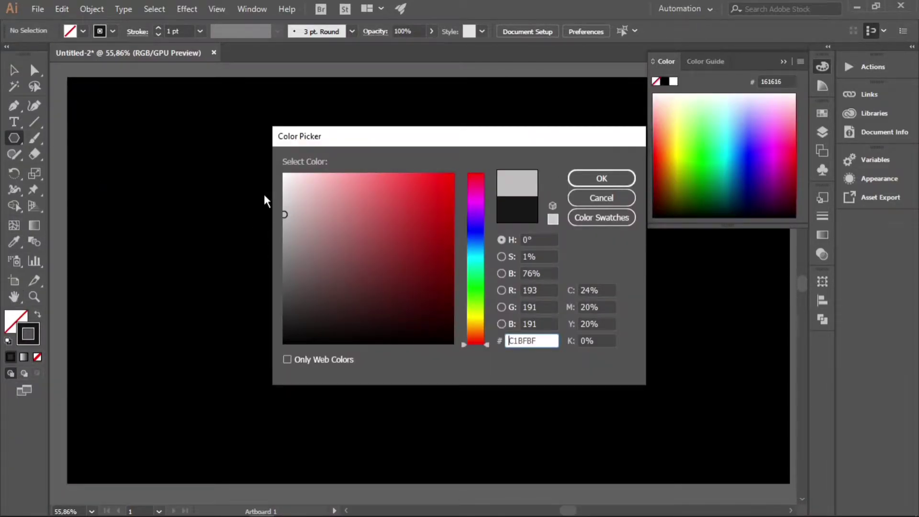
left_click(300, 197)
left_click(601, 178)
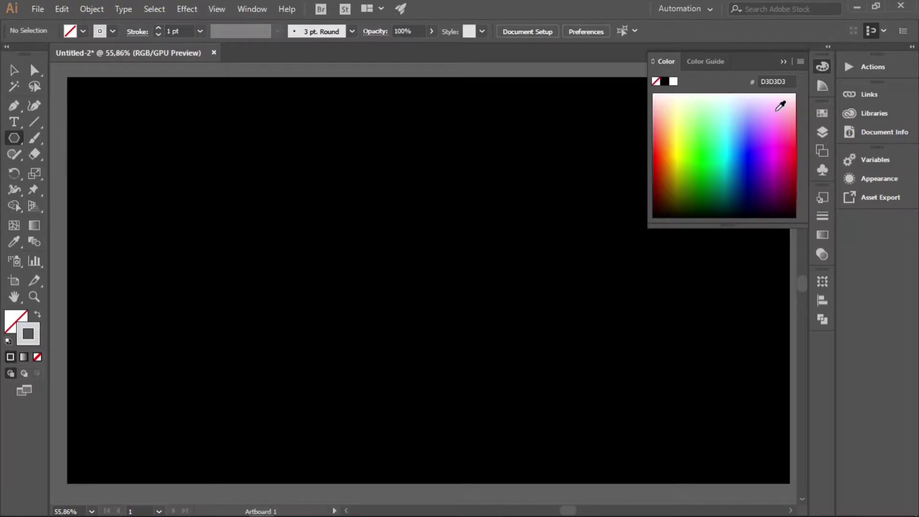
left_click(783, 61)
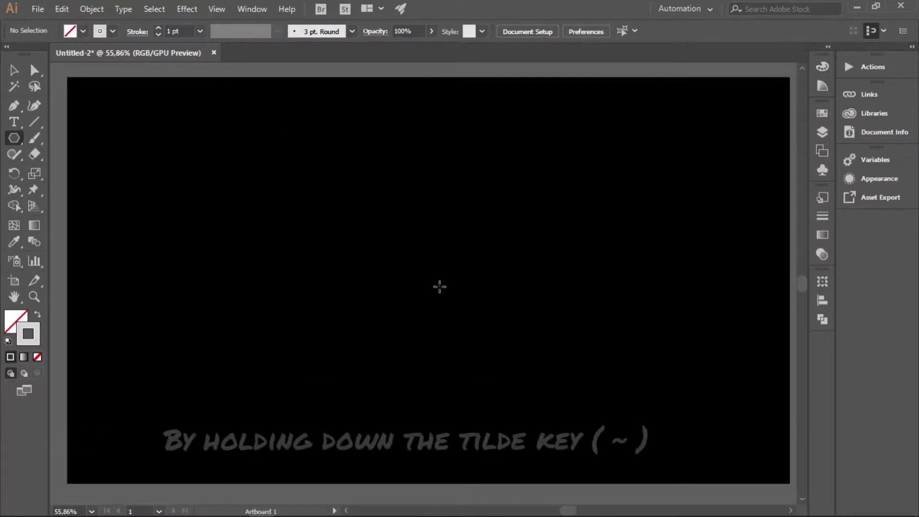
Drag out a swirling spiral of polygon outlines across the artboard, then zoom out.
left_click_drag(431, 281, 311, 421)
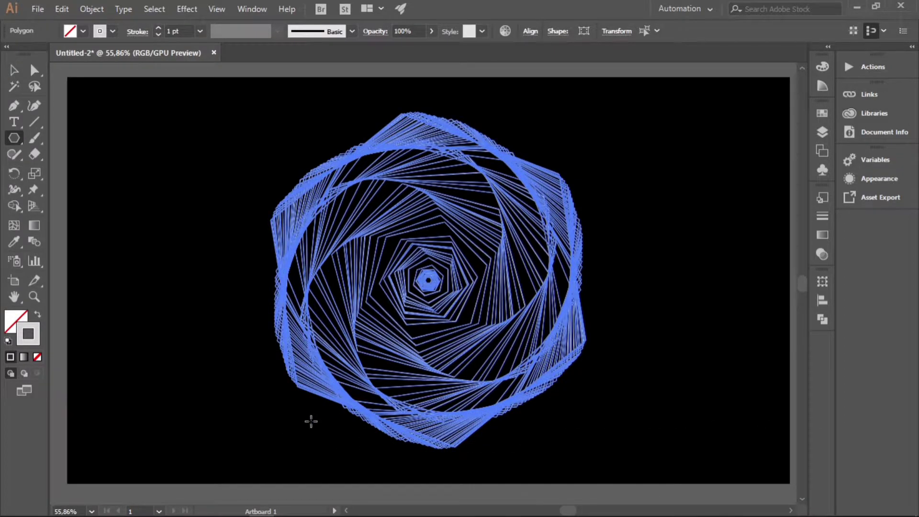
key("ctrl+shift+a")
key("z")
left_click(640, 182, "alt")
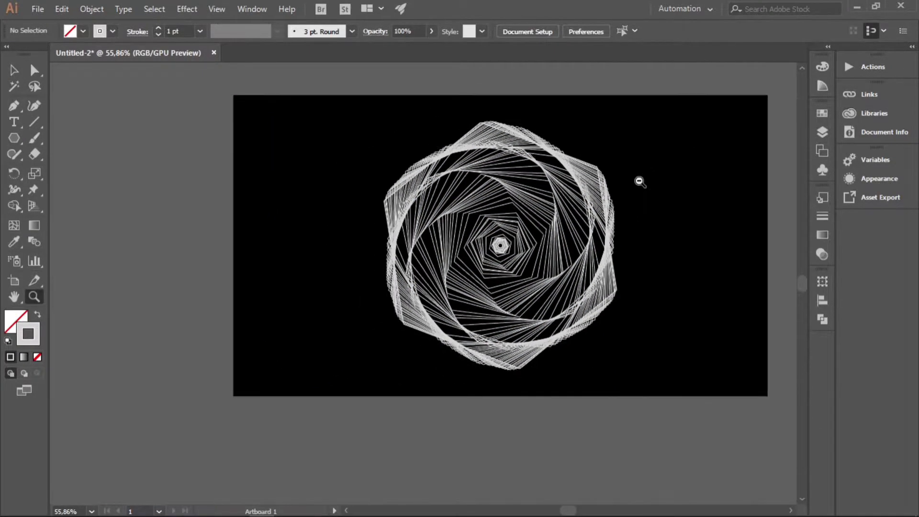
key("v")
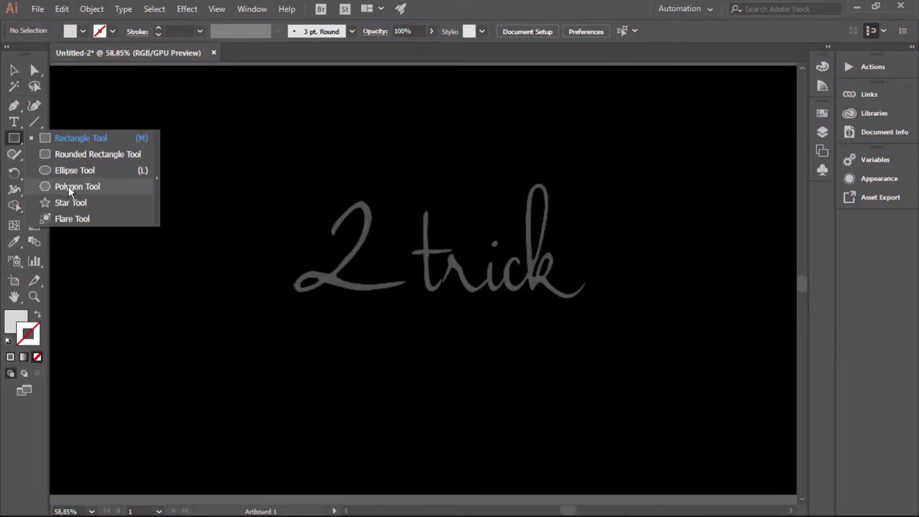
Draw an outlined hexagon near the top of the artboard.
left_click(68, 186)
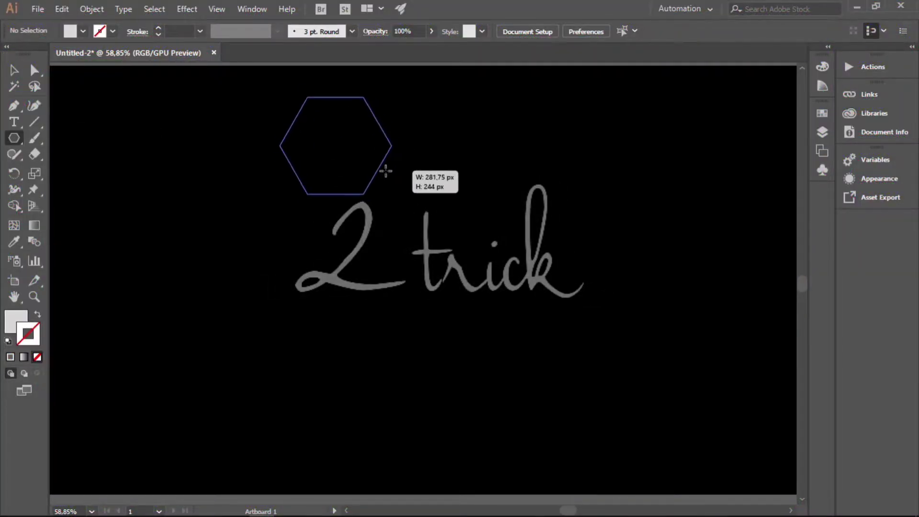
left_click_drag(335, 144, 385, 171)
key("shift+x")
left_click(252, 11)
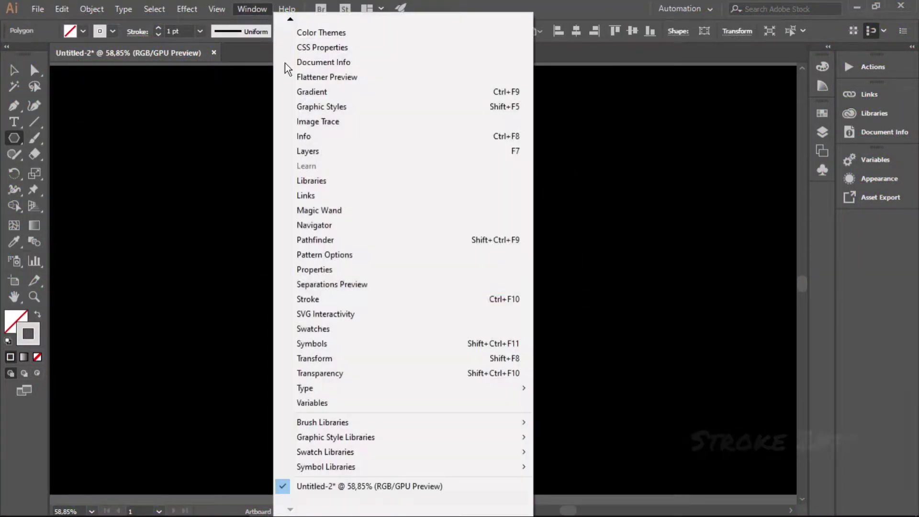
left_click(445, 301)
Give the hexagon a 2 pt dashed stroke with dash pattern 26, 5, 5, 5, 5 pt.
left_click(850, 385)
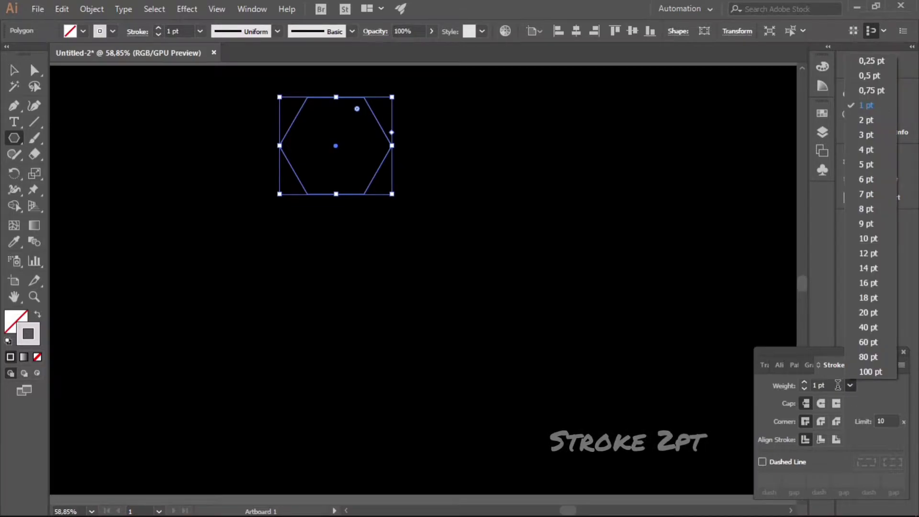
left_click(867, 120)
left_click(762, 462)
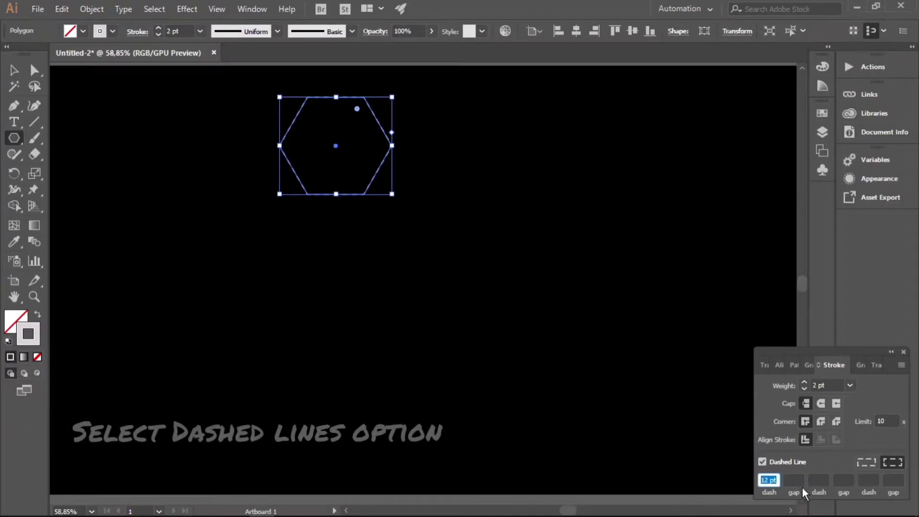
type("26")
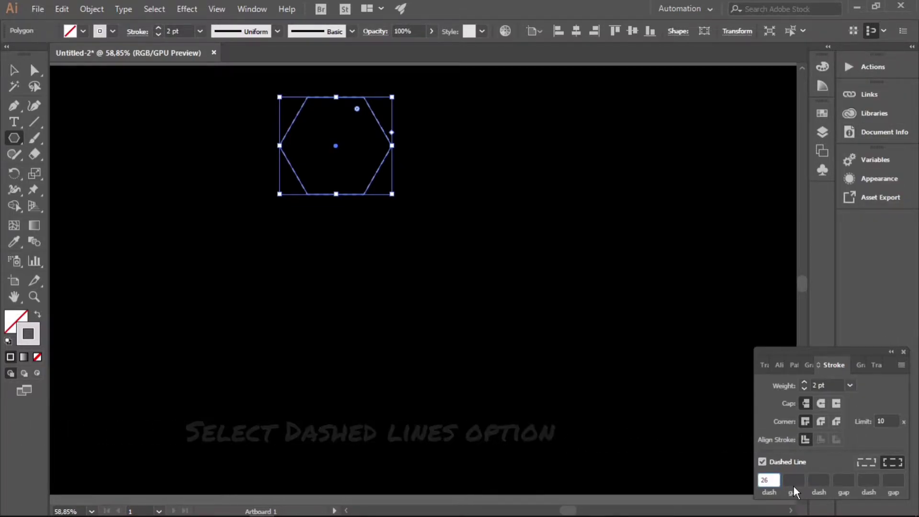
key("Tab")
type("5")
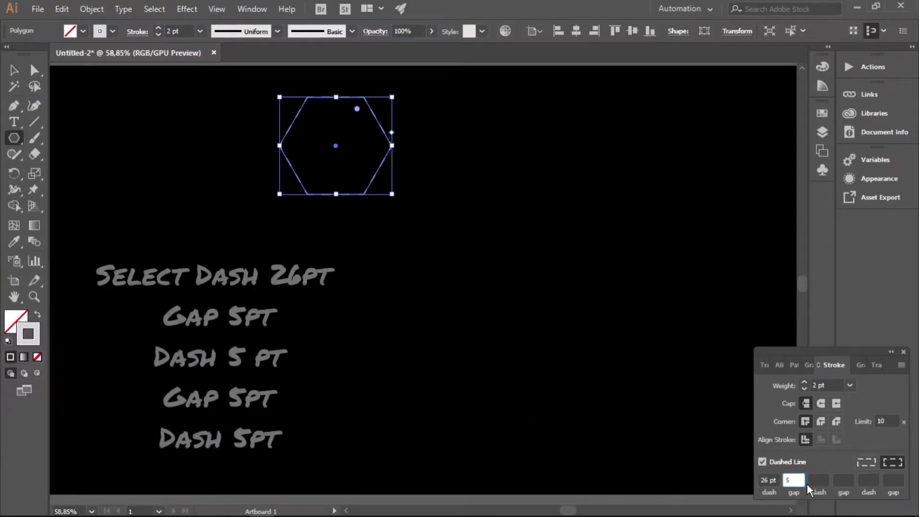
left_click(813, 479)
key("Tab")
type("5")
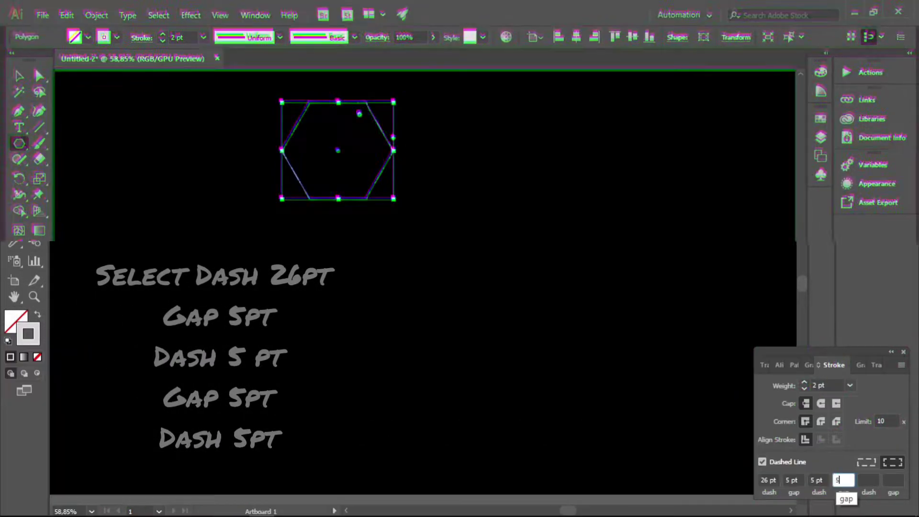
left_click(869, 479)
type("5")
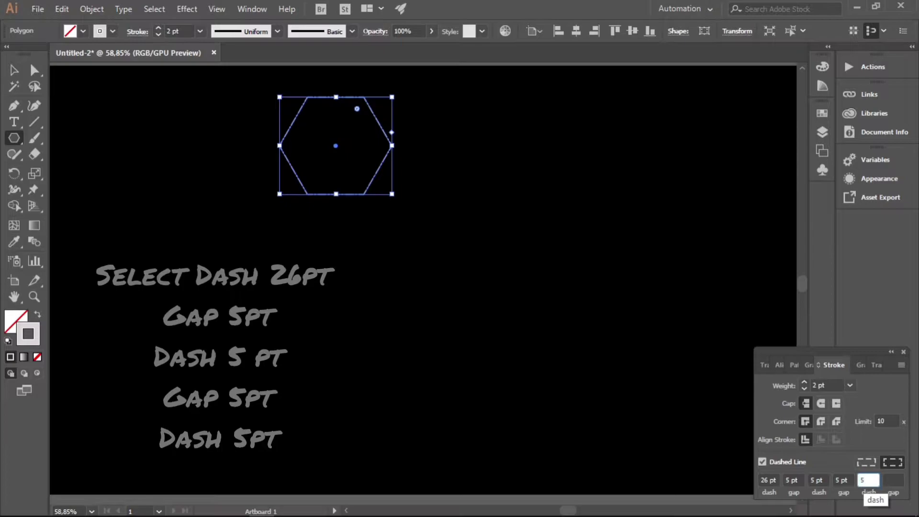
key("Return")
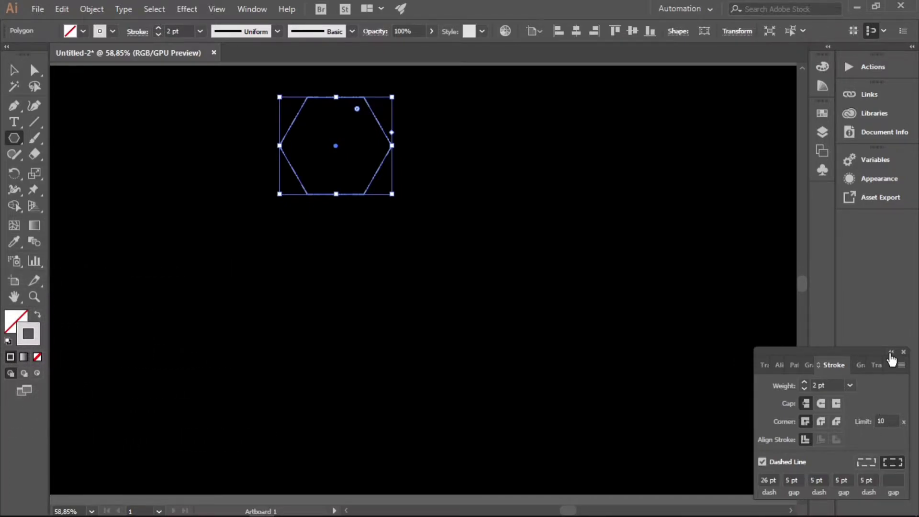
mouse_move(892, 357)
left_mouse_down()
mouse_move(902, 293)
mouse_move(892, 225)
left_mouse_up()
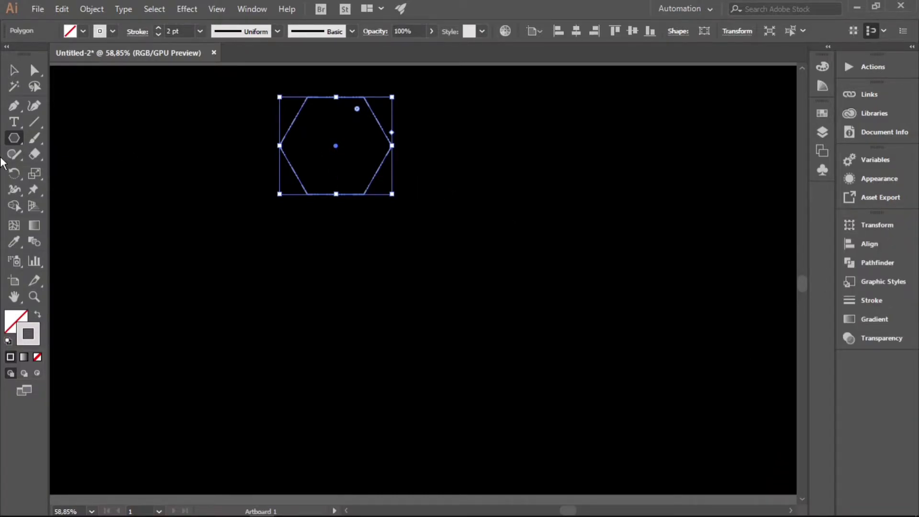
Copy the hexagon at 9° around a point on its edge, repeating with Ctrl+D to close the ring.
left_click(14, 173)
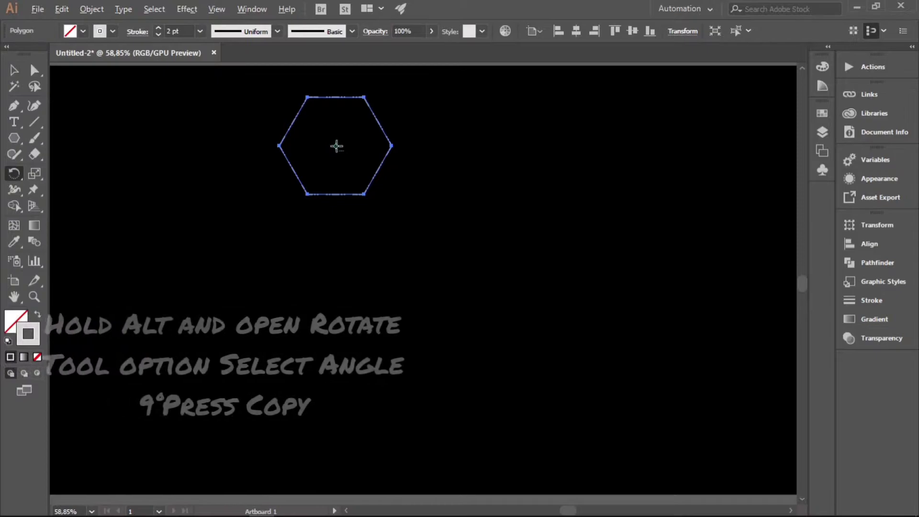
left_click(338, 193, "alt")
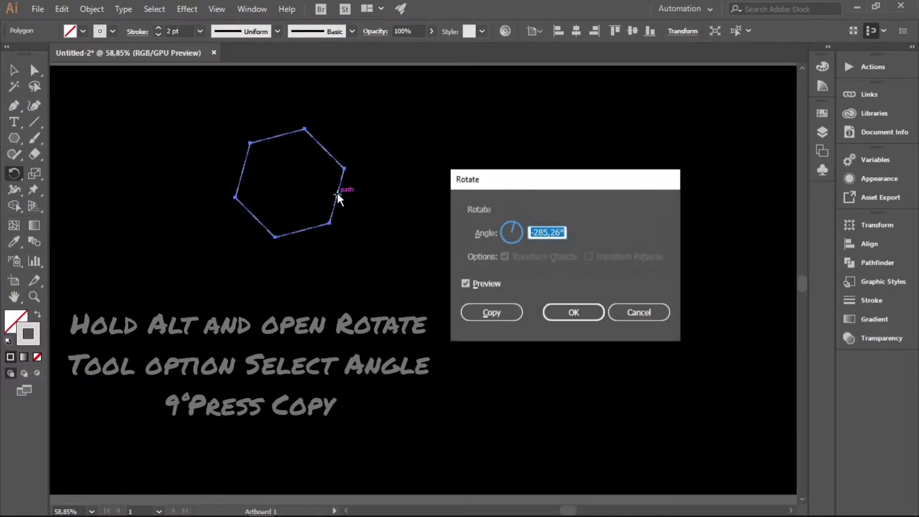
type("9")
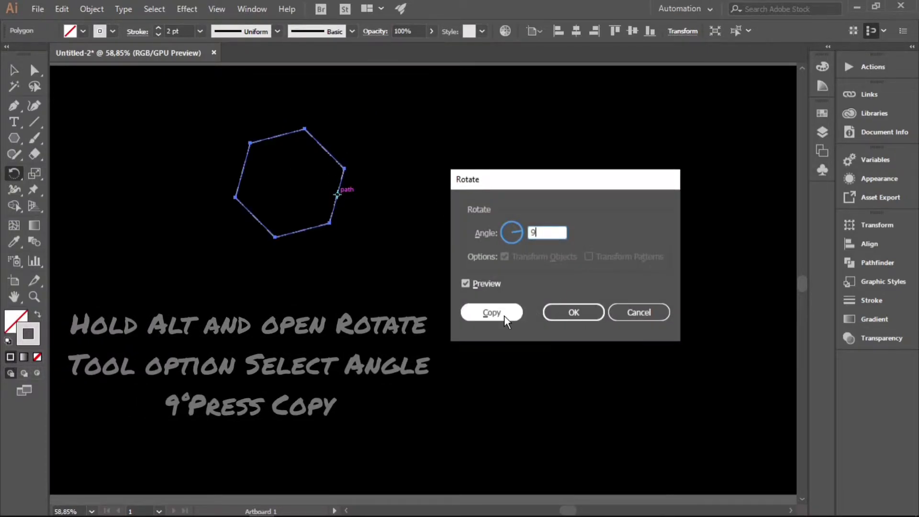
left_click(498, 314)
key("ctrl+d")
key("ctrl+d")
key("ctrl+d")
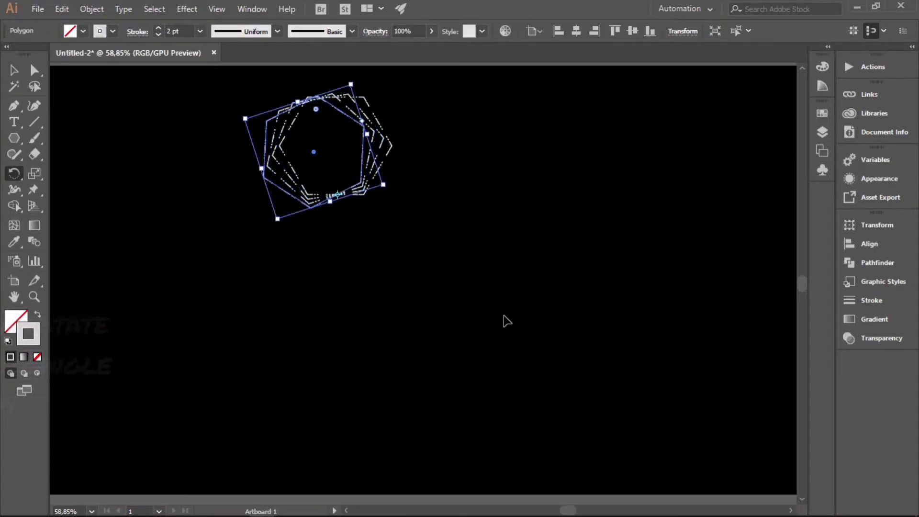
key("ctrl+d")
key("ctrl+d")
key("ctrl+d")
key("ctrl+d")
key("ctrl+d")
key("ctrl+d")
key("ctrl+d")
key("ctrl+d")
key("ctrl+d")
key("ctrl+d")
key("ctrl+d")
key("ctrl+d")
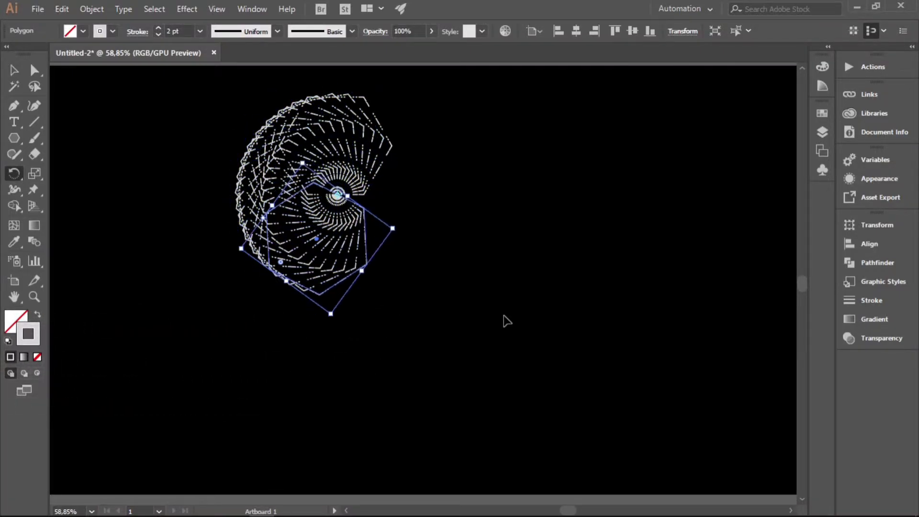
key("ctrl+d")
key("ctrl+d")
key("ctrl+d")
key("ctrl+d")
key("ctrl+d")
key("ctrl+d")
key("ctrl+d")
key("ctrl+d")
key("ctrl+d")
key("ctrl+d")
key("ctrl+d")
key("ctrl+d")
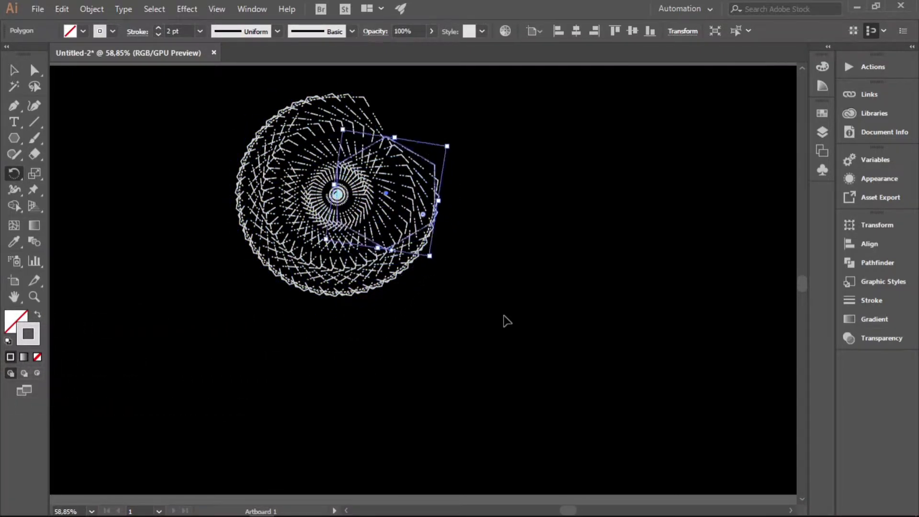
key("ctrl+d")
key("ctrl+d")
key("ctrl+d")
key("ctrl+d")
key("ctrl+d")
key("ctrl+d")
key("ctrl+d")
key("ctrl+d")
key("ctrl+d")
key("ctrl+d")
key("ctrl+shift+a")
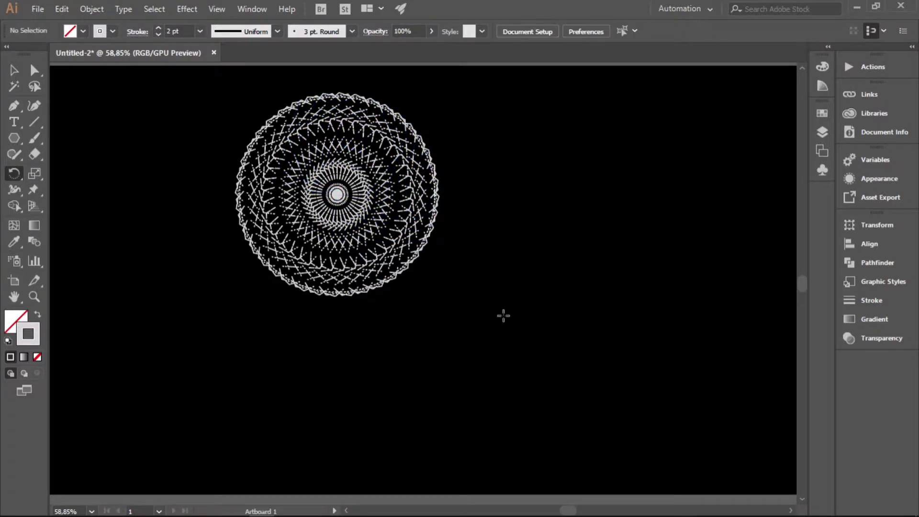
Select the hexagon ring and move it toward the artboard centre.
key("z")
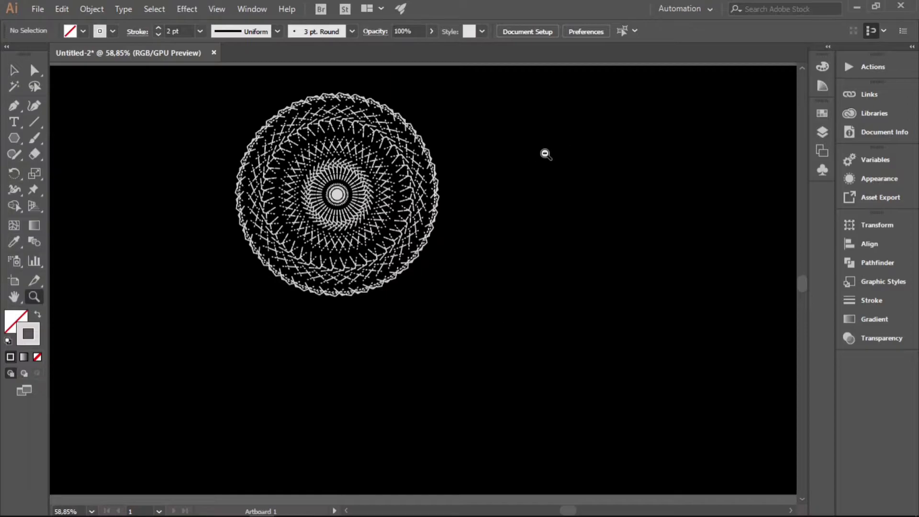
left_click(546, 154, "alt")
key("v")
left_click_drag(494, 114, 309, 286)
left_click_drag(399, 177, 479, 231)
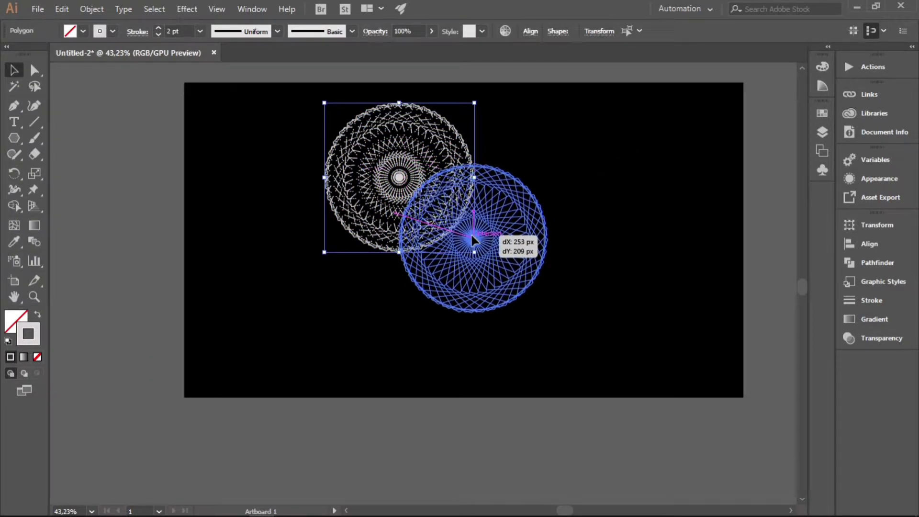
left_click_drag(479, 231, 463, 240)
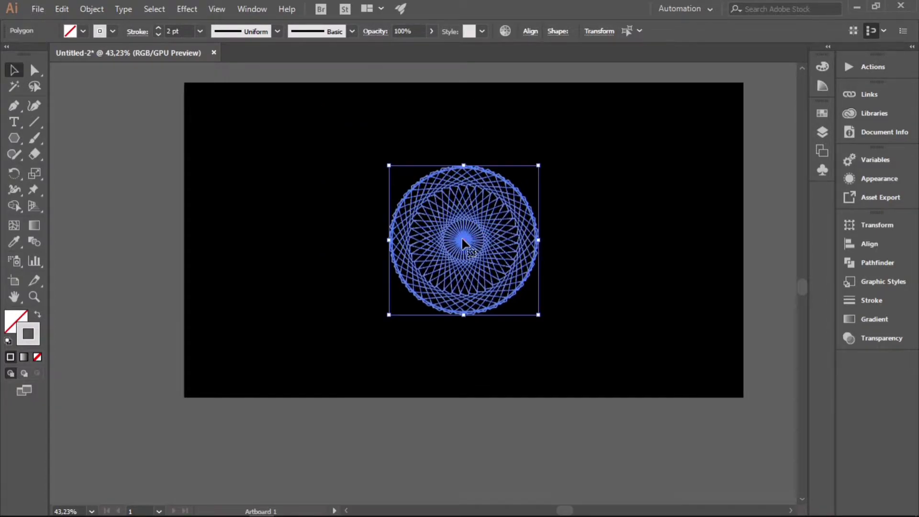
left_click(702, 346)
Enlarge the ring proportionally and place it in the middle of the artboard.
left_click_drag(569, 158, 358, 355)
left_click_drag(537, 314, 665, 389)
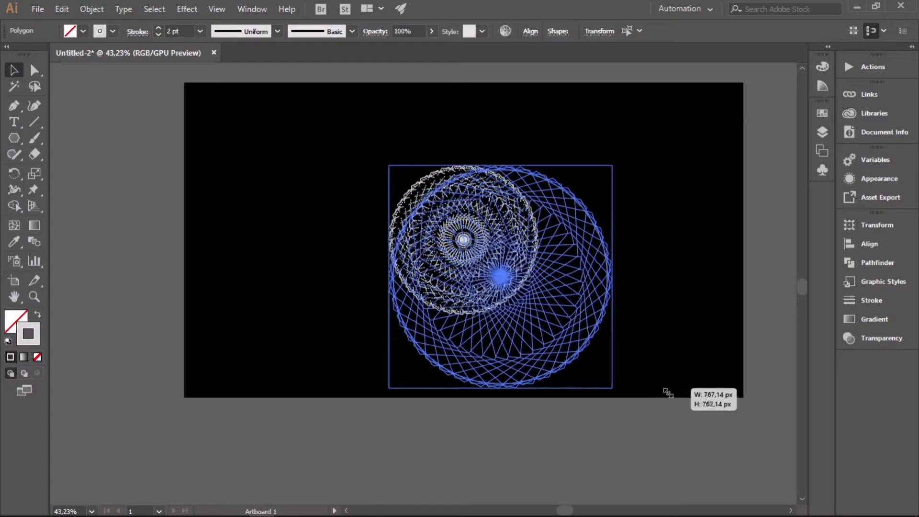
left_click_drag(498, 278, 460, 240)
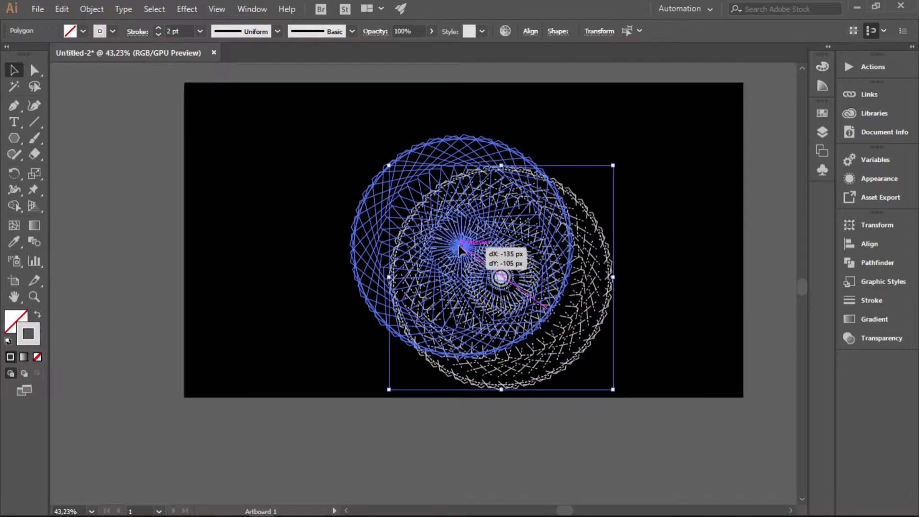
left_click_drag(460, 239, 459, 241)
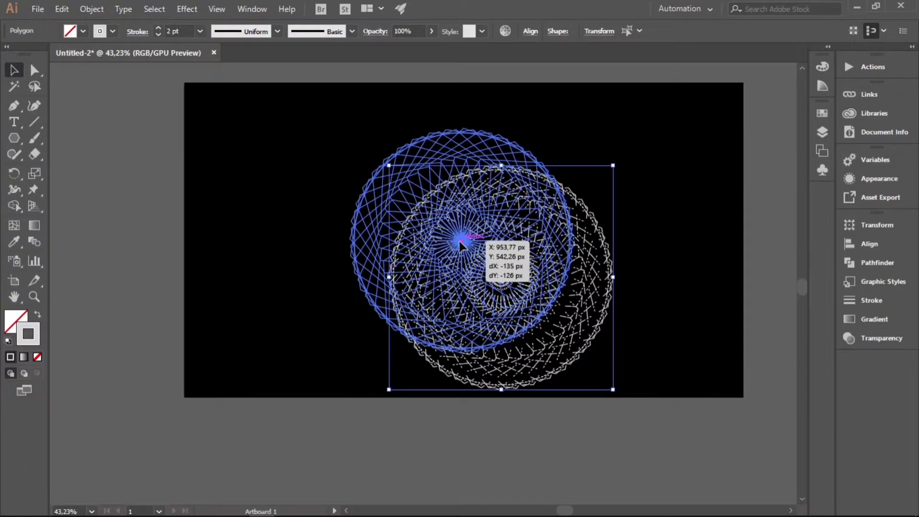
left_click_drag(459, 242, 458, 242)
left_click(618, 318)
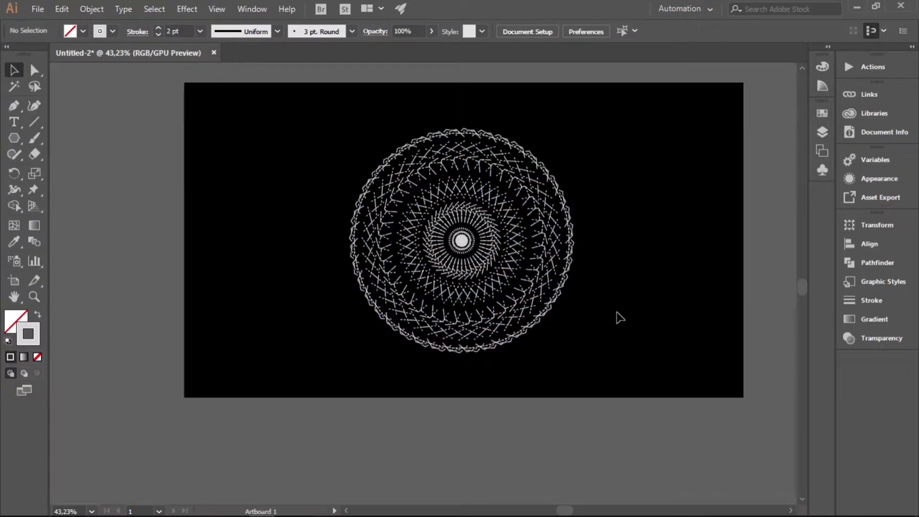
Preview the ring full-screen and zoom in closely on it.
key("z")
key("f")
key("f")
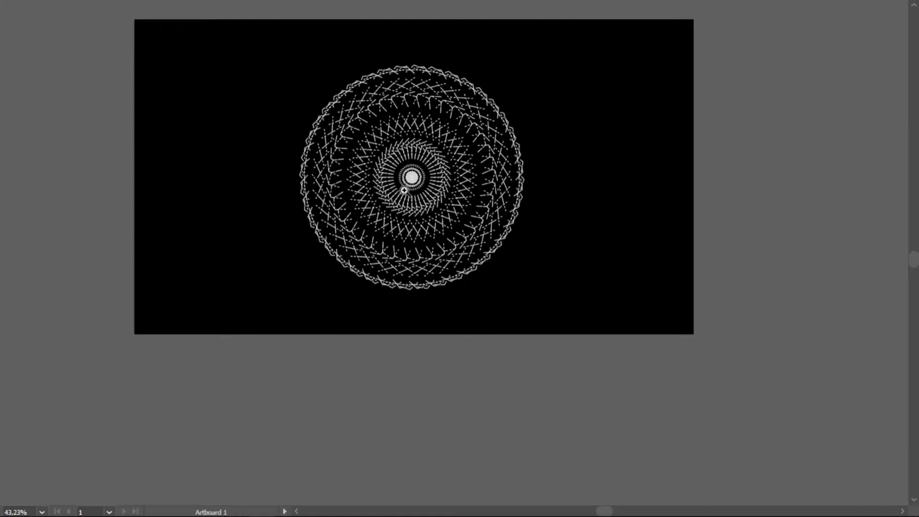
left_click(404, 190)
left_click_drag(512, 202, 335, 233)
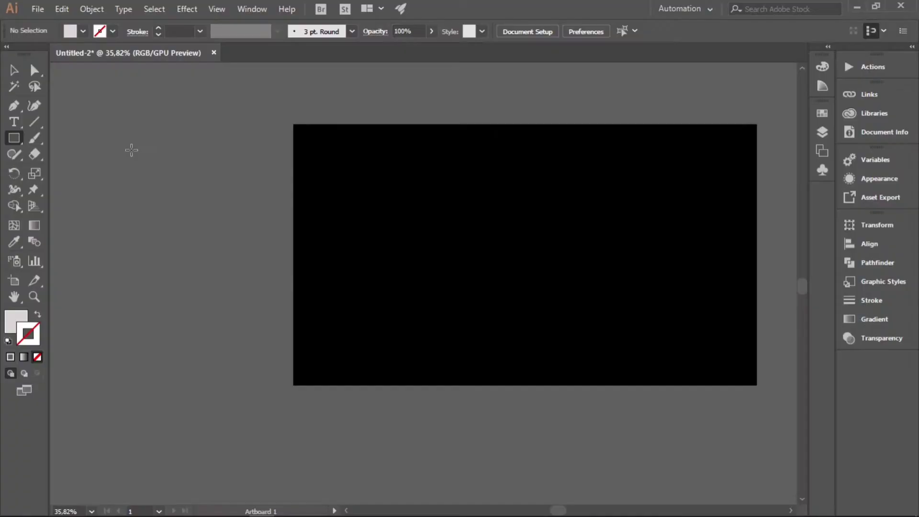
left_click(14, 138)
Draw an outlined circle in the middle of the artboard with a 15 pt stroke.
left_click(72, 170)
left_click_drag(450, 205, 570, 326)
left_click(37, 314)
left_click(138, 32)
type("15")
Make the circle's stroke dashed 14/14 pt with a tapering elliptical width profile.
left_click(8, 124)
type("14")
left_click(38, 143)
type("14")
left_click(106, 235)
left_click(91, 287)
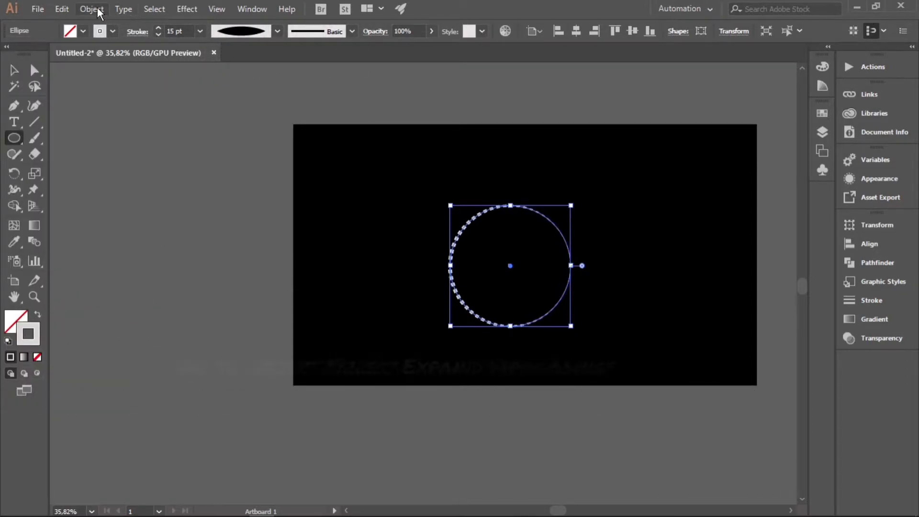
Expand the dashed circle's appearance into a group of shapes.
left_click(92, 8)
left_click(193, 165)
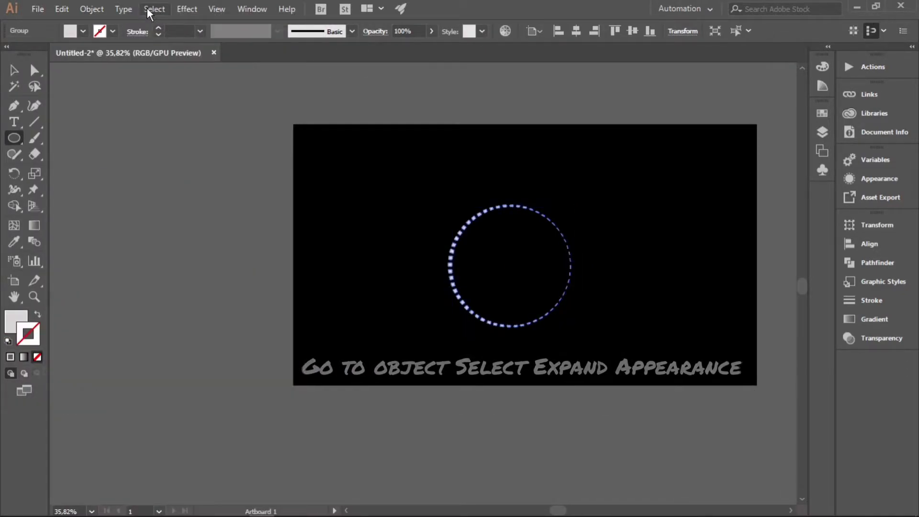
left_click(196, 9)
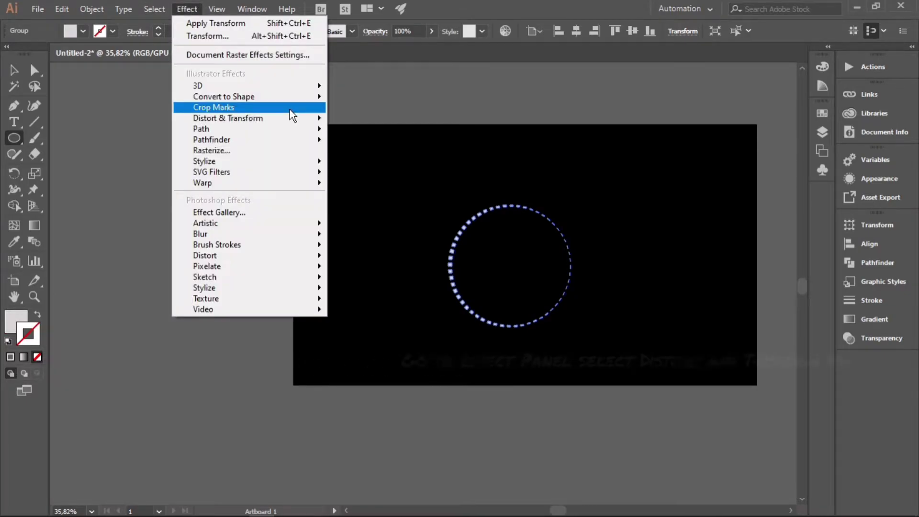
Apply a Transform effect of 90% vertical scale, 14° angle and 20 copies, then enlarge the spiral.
mouse_move(228, 117)
left_click(367, 165)
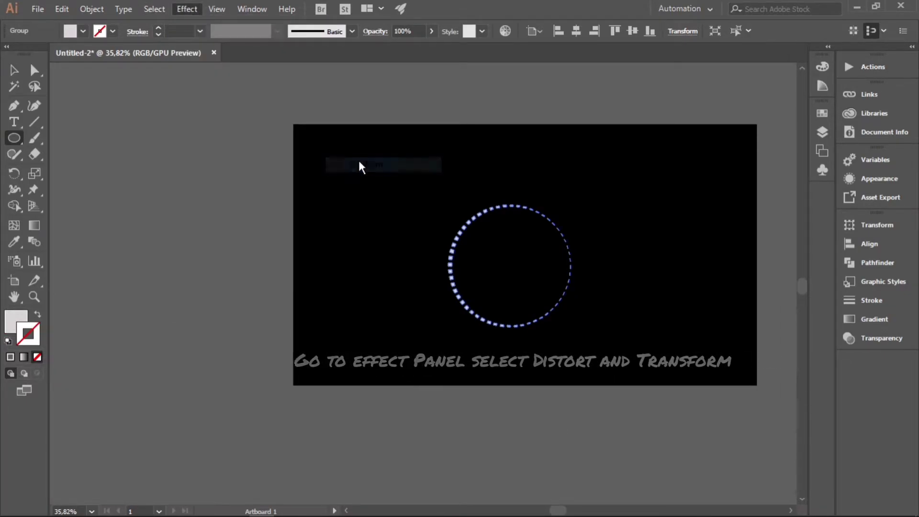
double_click(728, 128)
type("90")
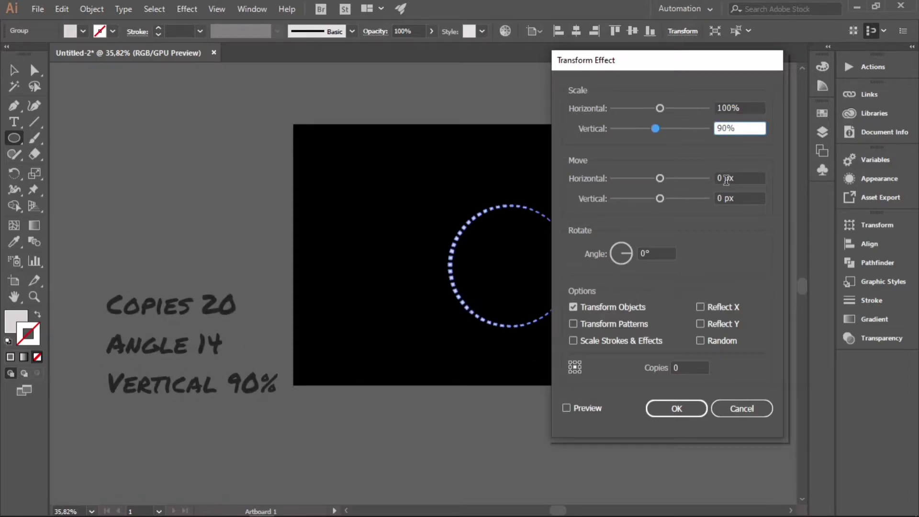
double_click(646, 254)
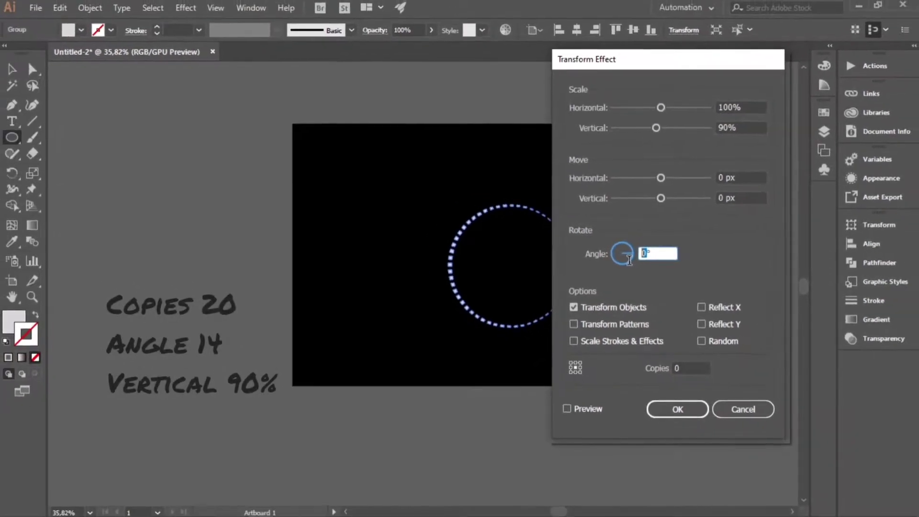
type("14")
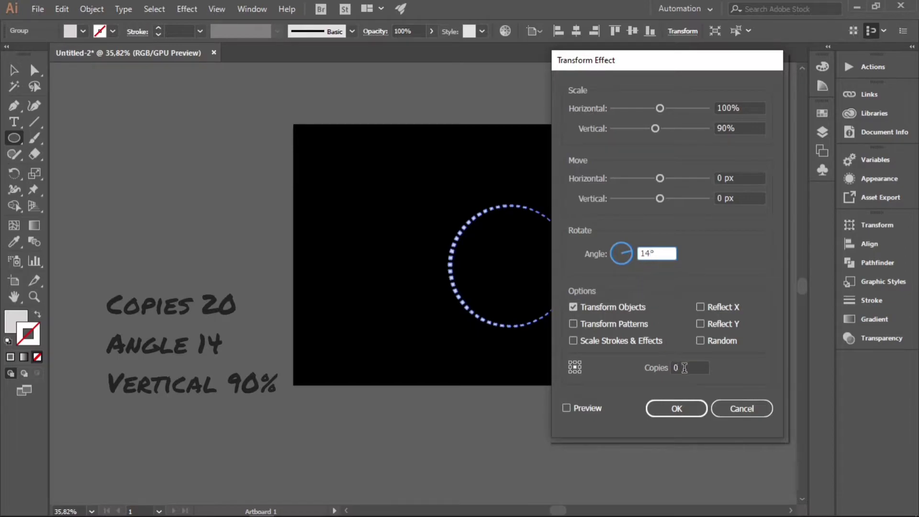
double_click(685, 367)
type("0")
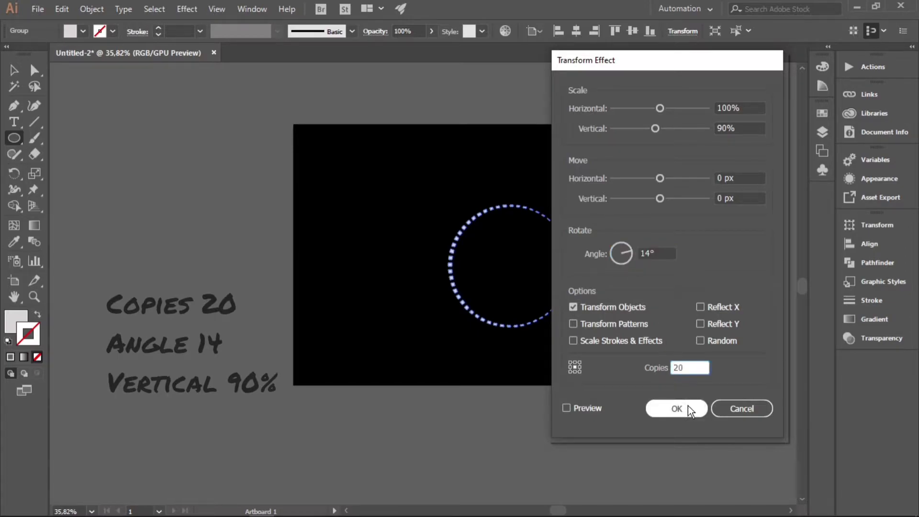
left_click(687, 407)
key("v")
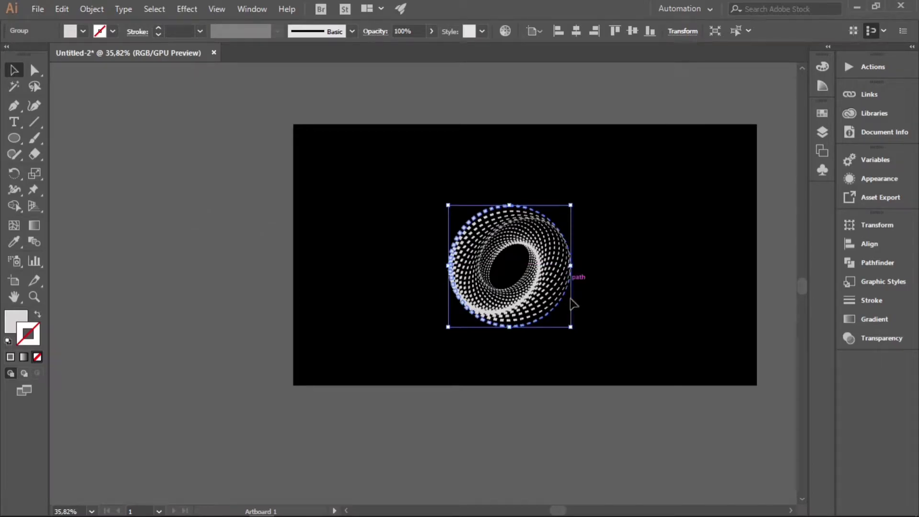
left_click_drag(571, 327, 634, 390)
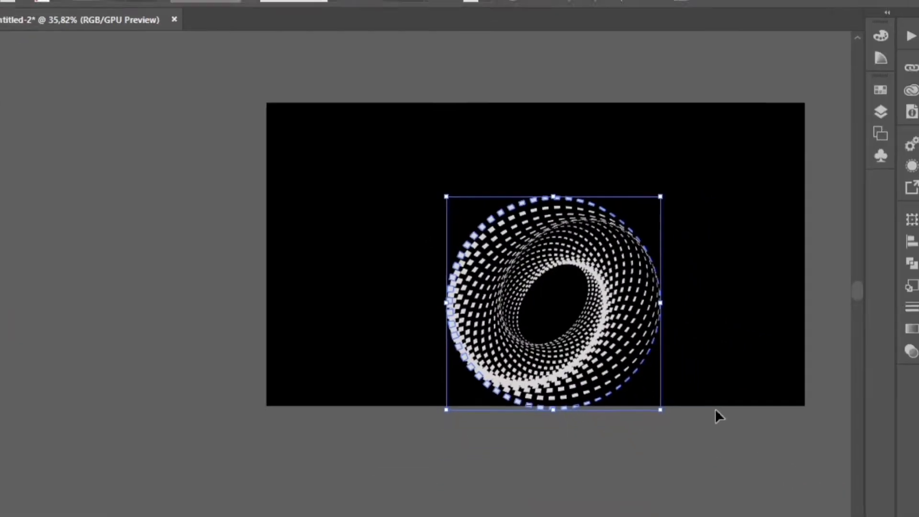
Scale up the spiral torus and centre it horizontally and vertically on the artboard.
mouse_move(635, 389)
left_mouse_down()
mouse_move(572, 326)
mouse_move(630, 363)
left_mouse_up()
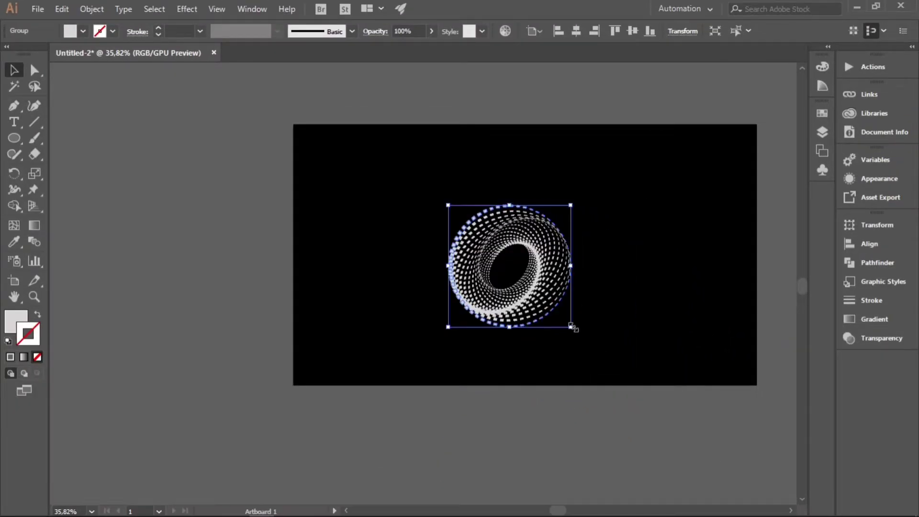
left_click(574, 32)
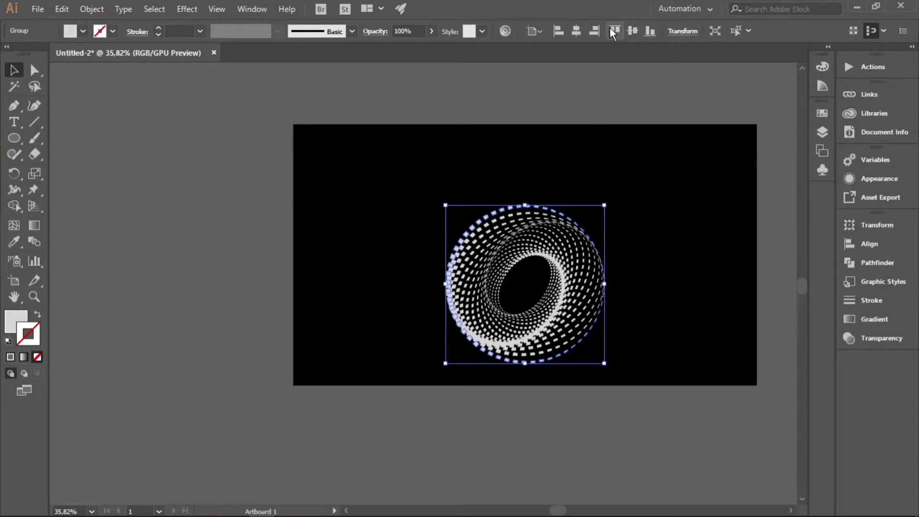
left_click(633, 33)
left_click_drag(604, 334, 666, 372)
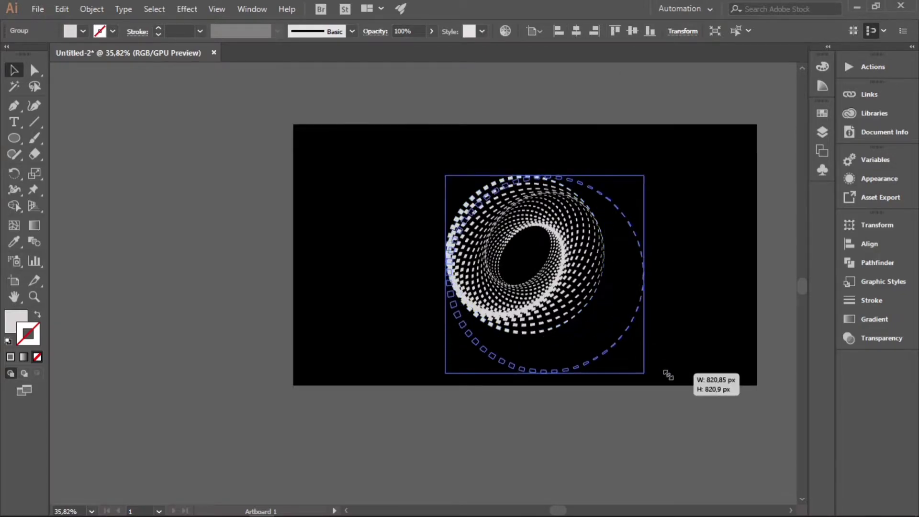
left_click(576, 31)
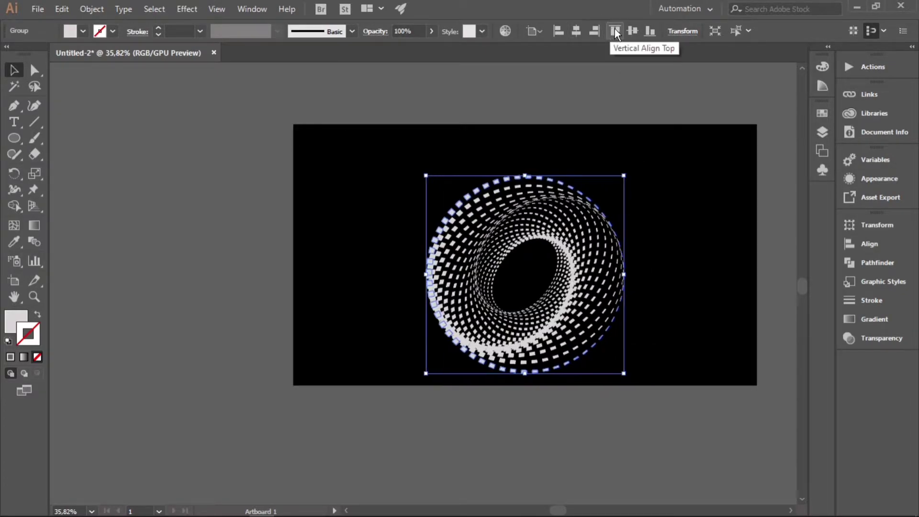
left_click(632, 31)
left_click(276, 131)
Zoom in and out to preview the finished spiral torus.
key("z")
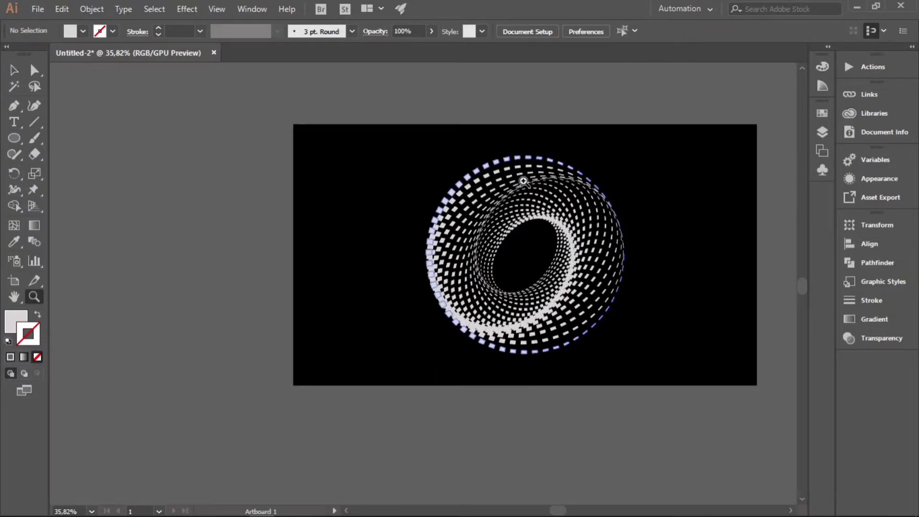
left_click(520, 221)
left_click(440, 324)
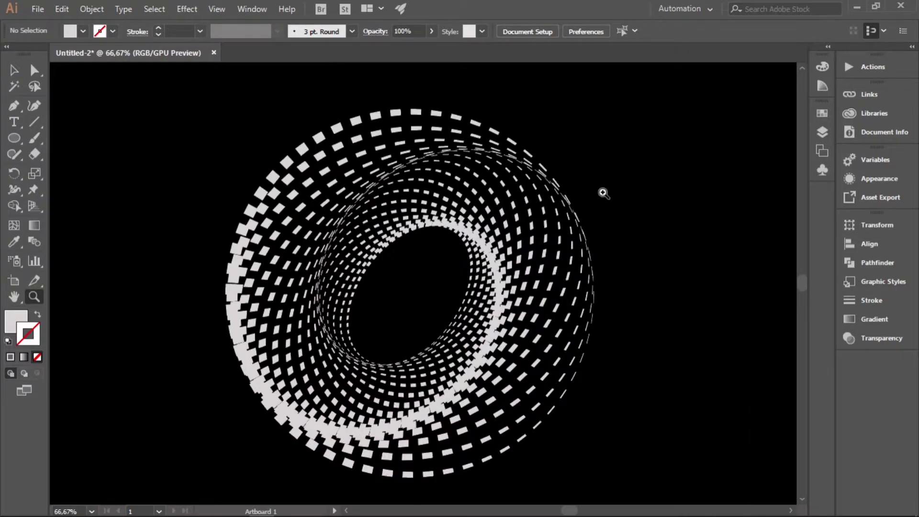
left_click(603, 193, "alt")
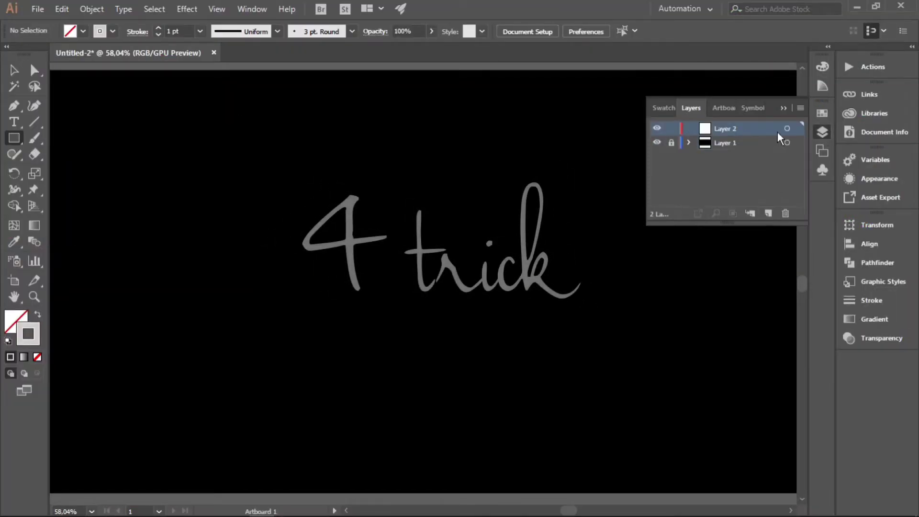
Target Layer 2 and add a Transform effect scaling 110% horizontally and 91% vertically.
left_click(787, 128)
left_click(187, 9)
left_click(365, 165)
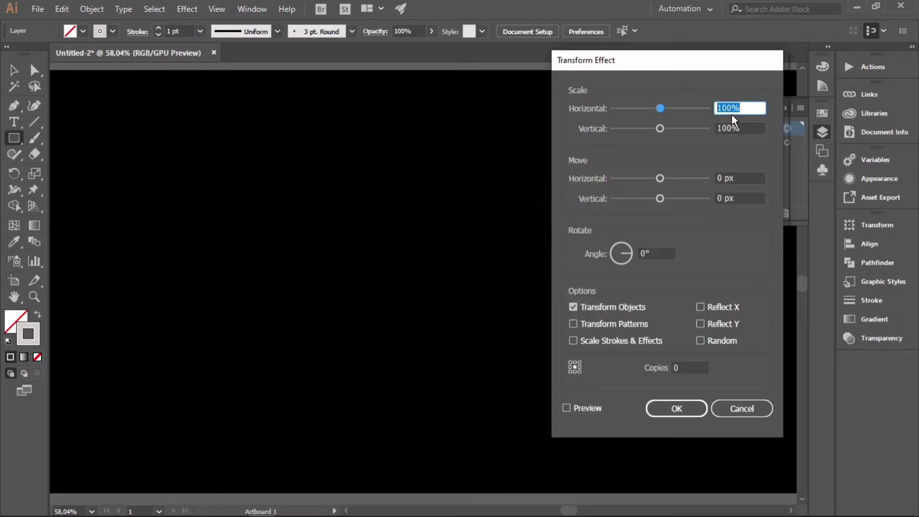
type("110")
double_click(732, 129)
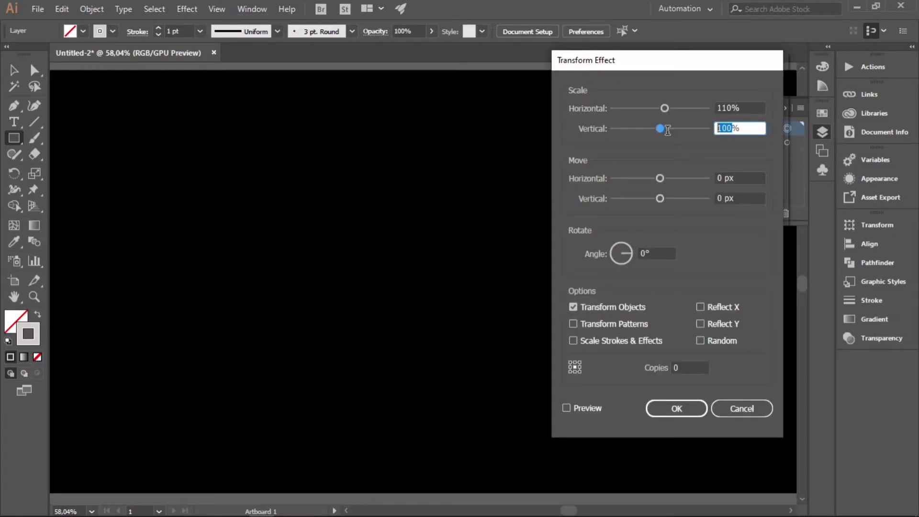
type("91")
key("Tab")
type("1x")
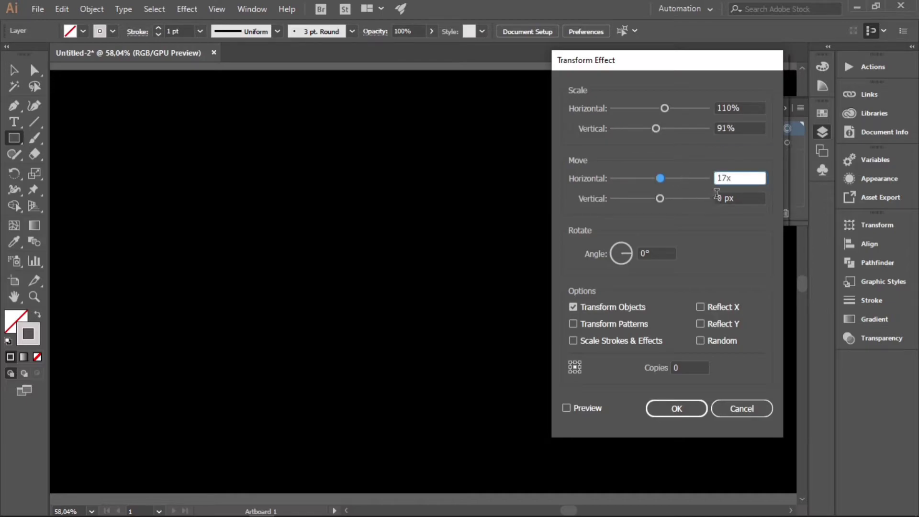
Set moves of 17 px and 100 px, 201° angle, both reflections and 70 copies.
left_click_drag(717, 198, 727, 200)
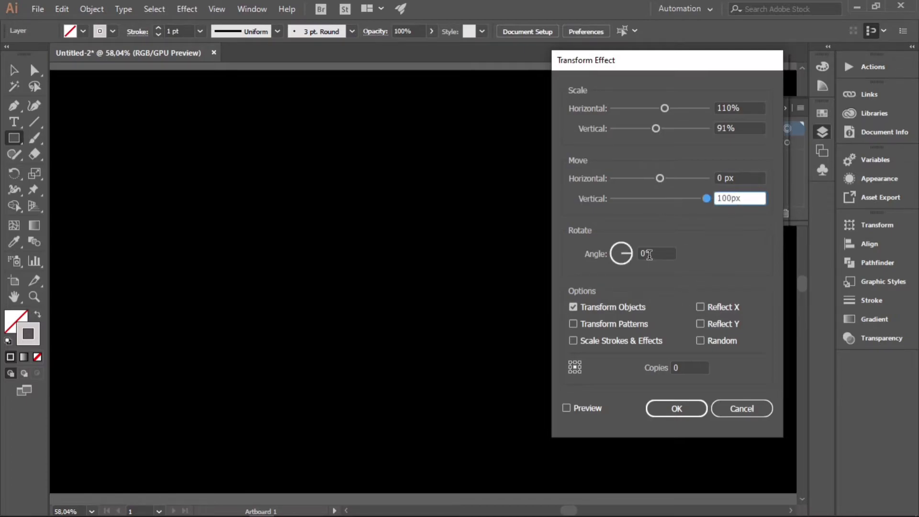
key("Tab")
type("201")
left_click(700, 307)
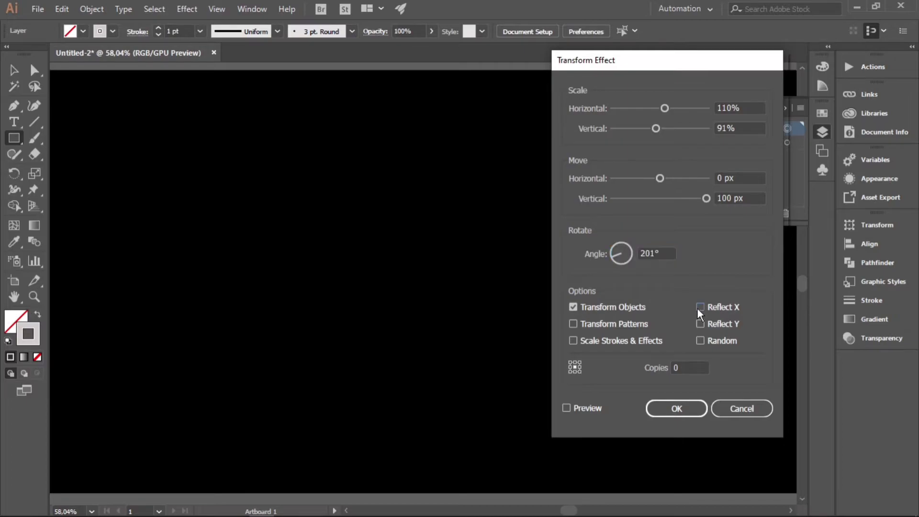
left_click(700, 324)
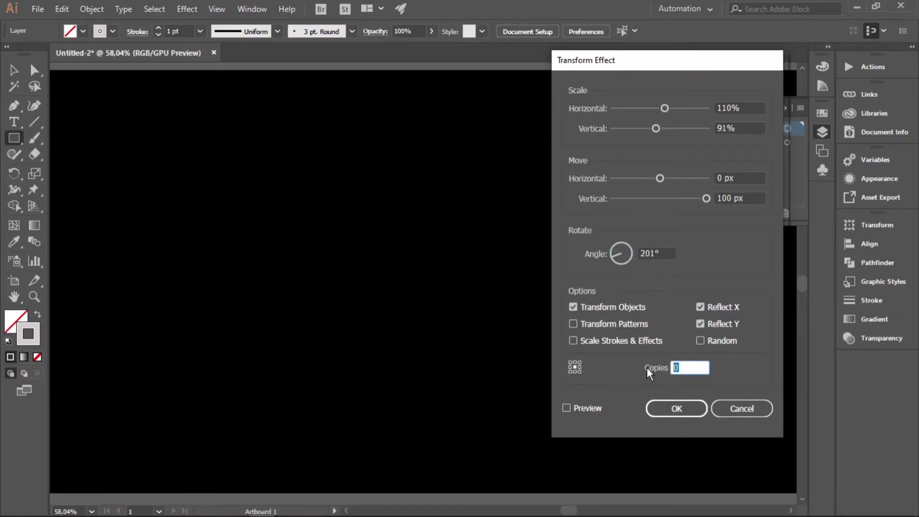
type("7")
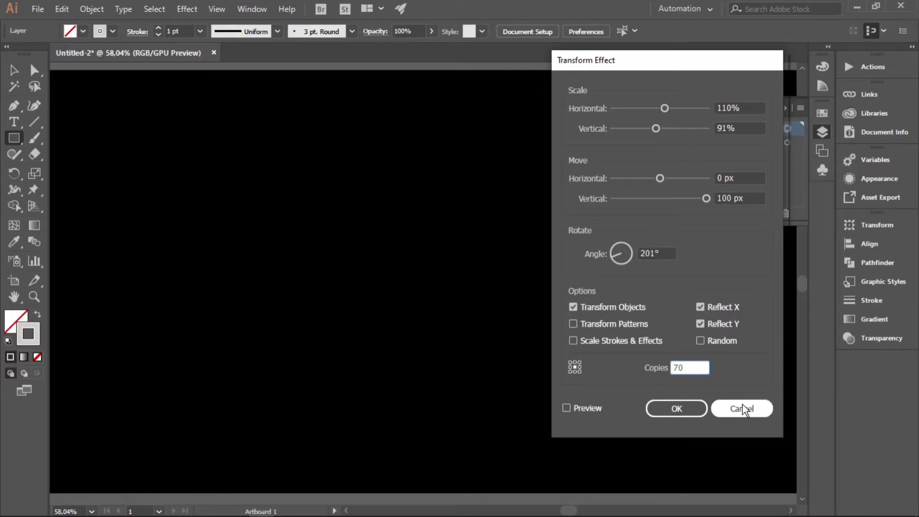
left_click(724, 178)
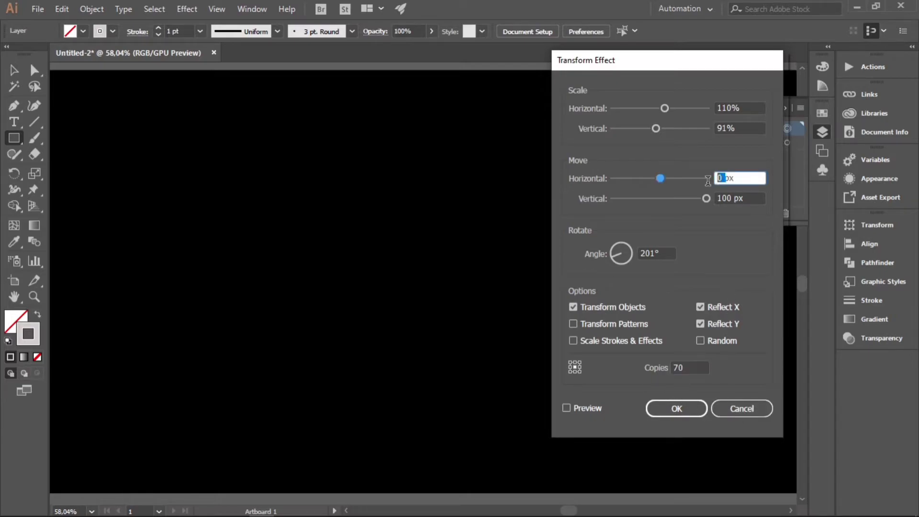
type("17")
left_click(699, 408)
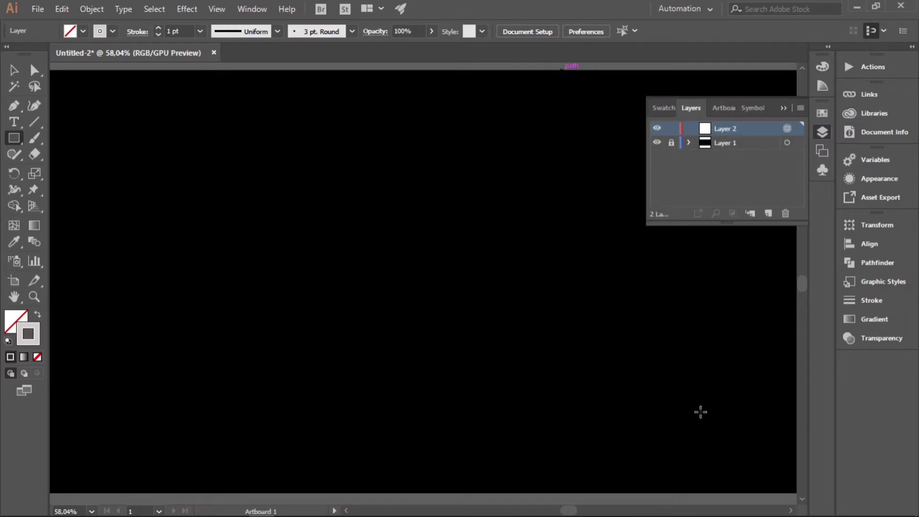
Draw a seed circle and move it down and left on the artboard.
left_click_drag(10, 139, 53, 168)
left_click_drag(390, 171, 533, 268)
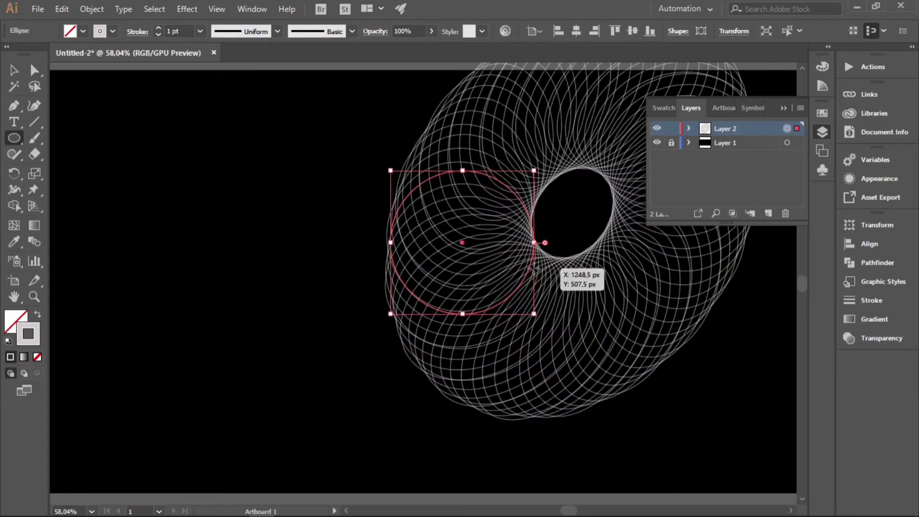
key("z")
mouse_move(559, 212)
left_mouse_down()
mouse_move(440, 268)
mouse_move(476, 259)
mouse_move(469, 265)
left_mouse_up()
key("v")
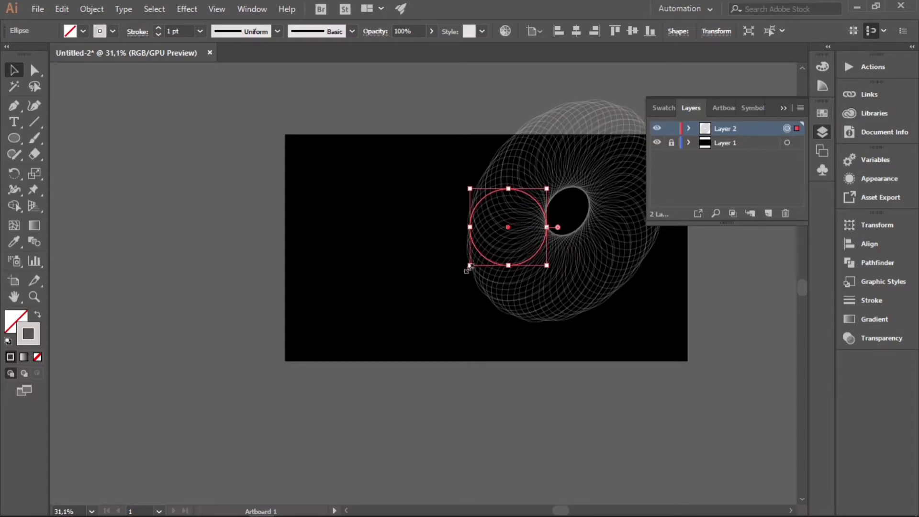
mouse_move(509, 228)
left_mouse_down()
mouse_move(413, 272)
mouse_move(423, 267)
left_mouse_up()
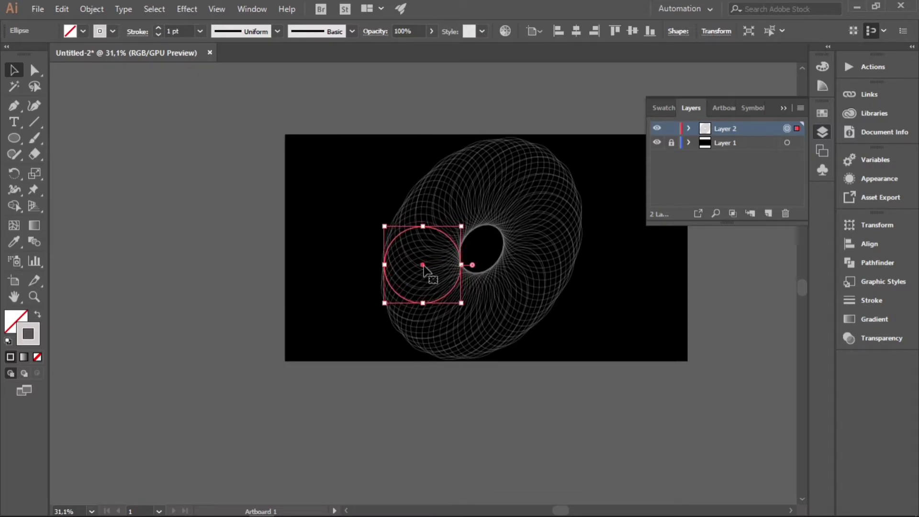
Give the circle a 2 pt stroke, shrink it slightly, and isolate it for editing.
left_click(158, 29)
left_click_drag(385, 303, 392, 296)
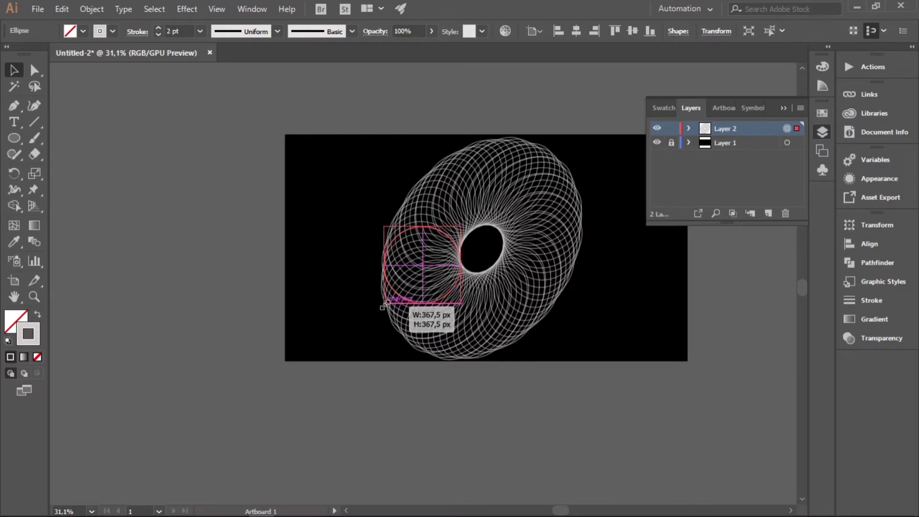
left_click(574, 387)
left_click(785, 105)
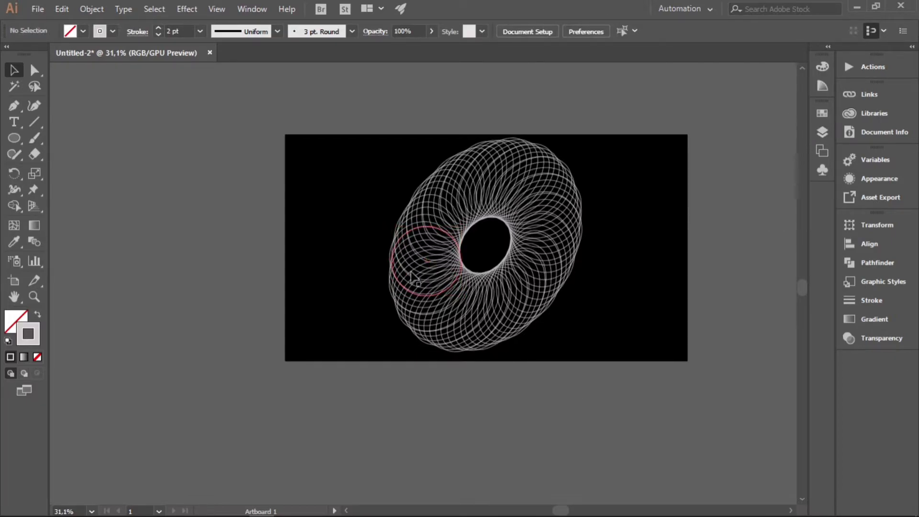
double_click(403, 286)
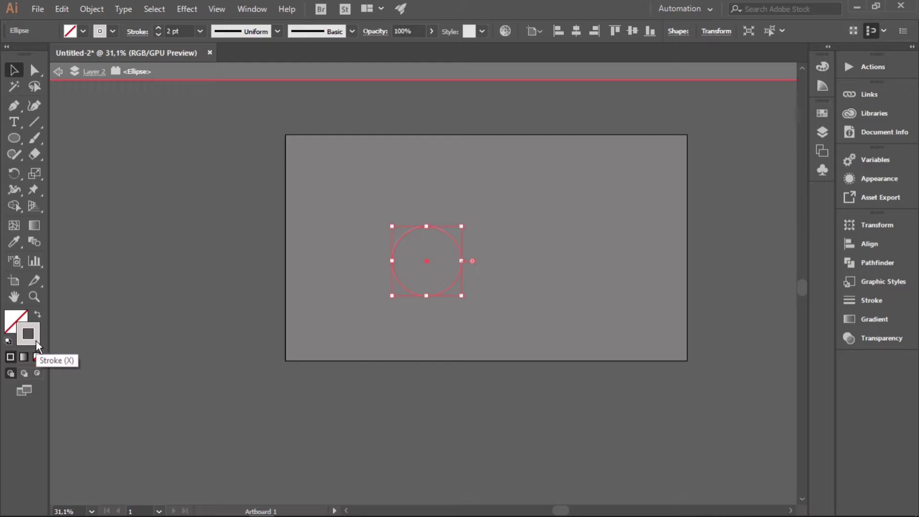
Change the circle's stroke colour to bright red F43908.
double_click(36, 343)
left_click_drag(472, 227, 478, 338)
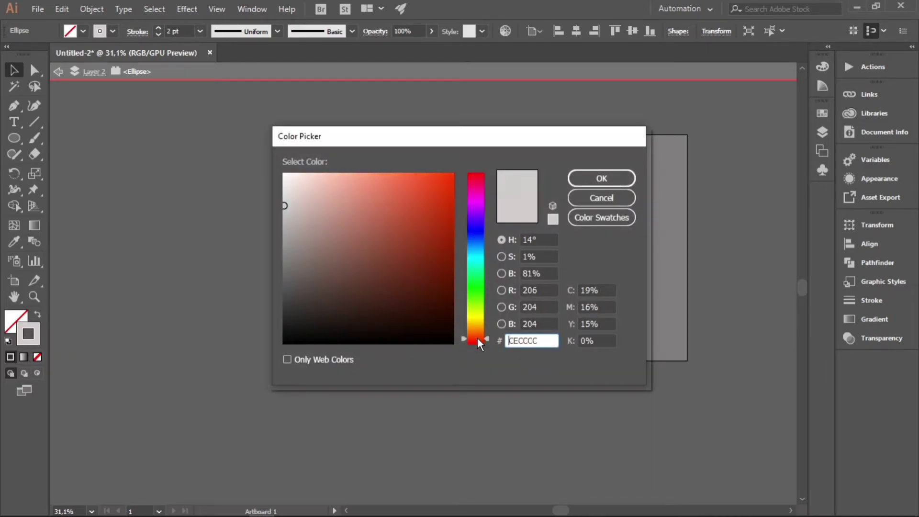
left_click(449, 180)
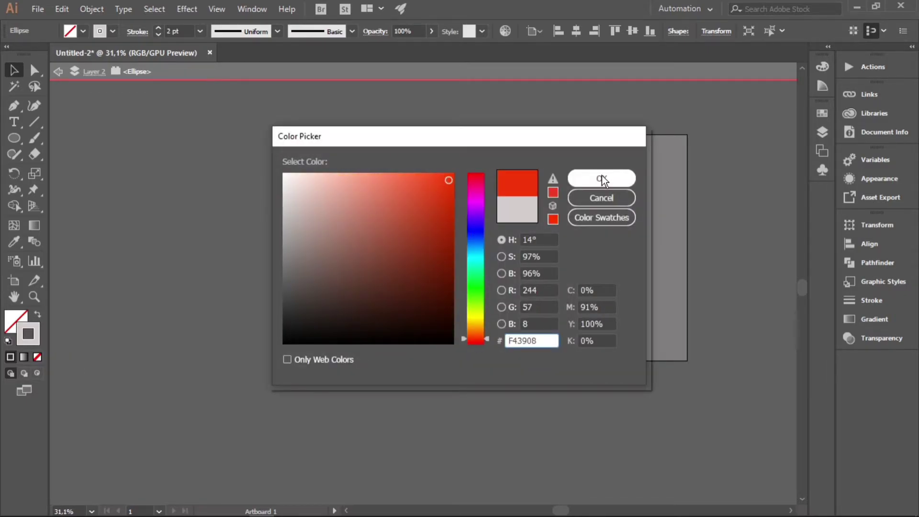
left_click(602, 177)
Exit isolation mode and zoom in on the torus centre.
double_click(698, 220)
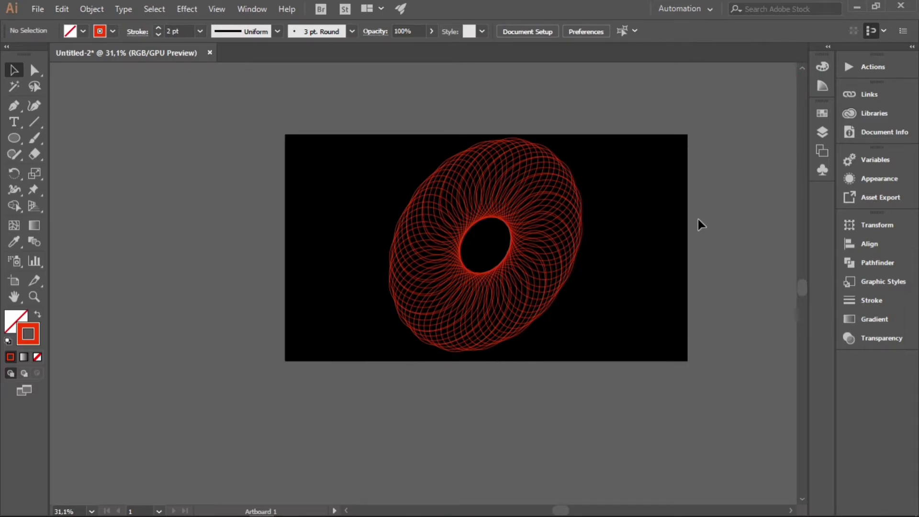
mouse_move(435, 506)
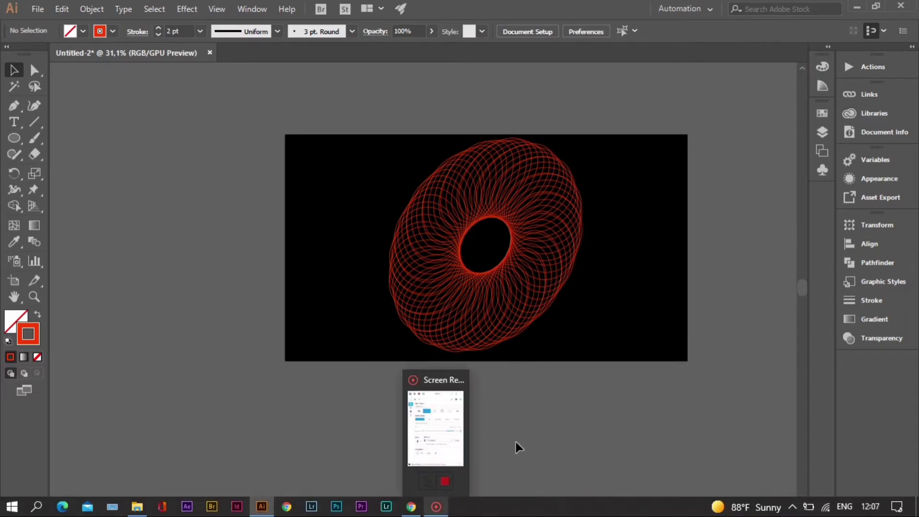
key("z")
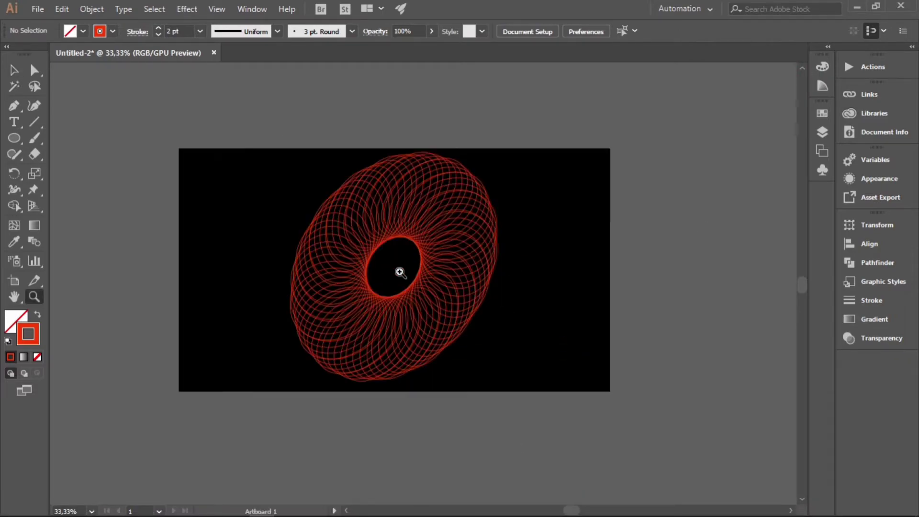
left_click(401, 271)
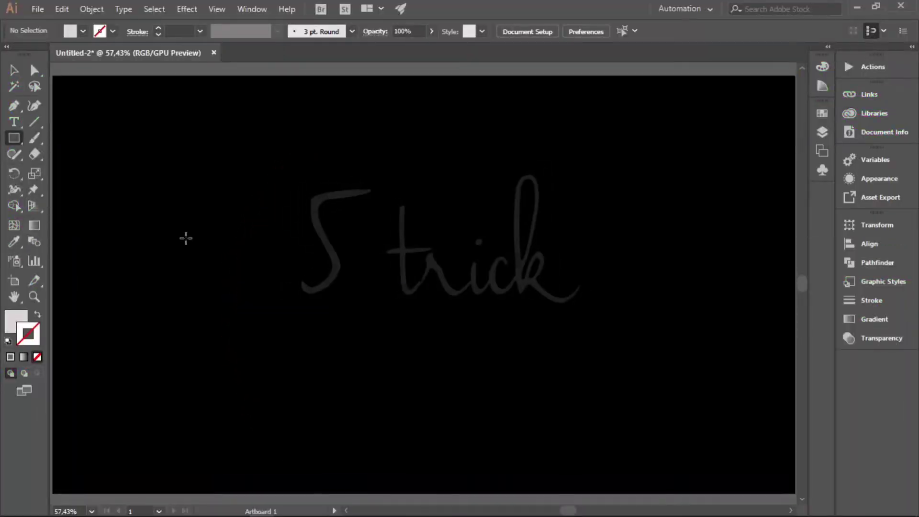
left_click_drag(14, 138, 51, 172)
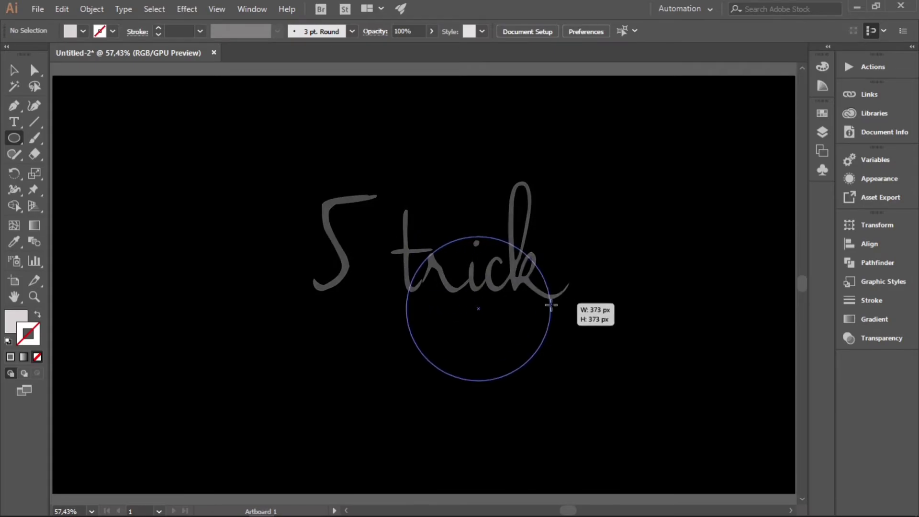
Subtract a right-offset copy of a circle with Minus Front, leaving a crescent pivoted at its lower tip.
left_click_drag(412, 243, 557, 384)
left_click(62, 8)
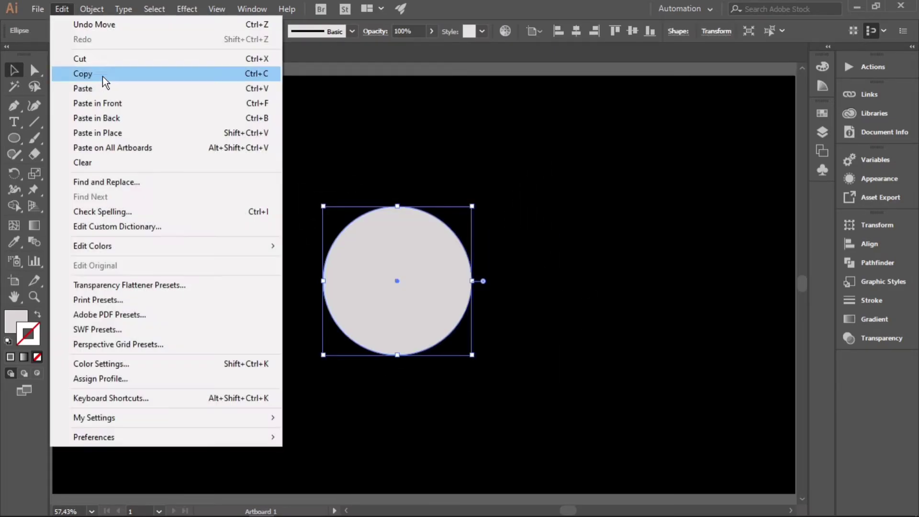
left_click_drag(403, 286, 412, 286)
left_click_drag(499, 179, 288, 378)
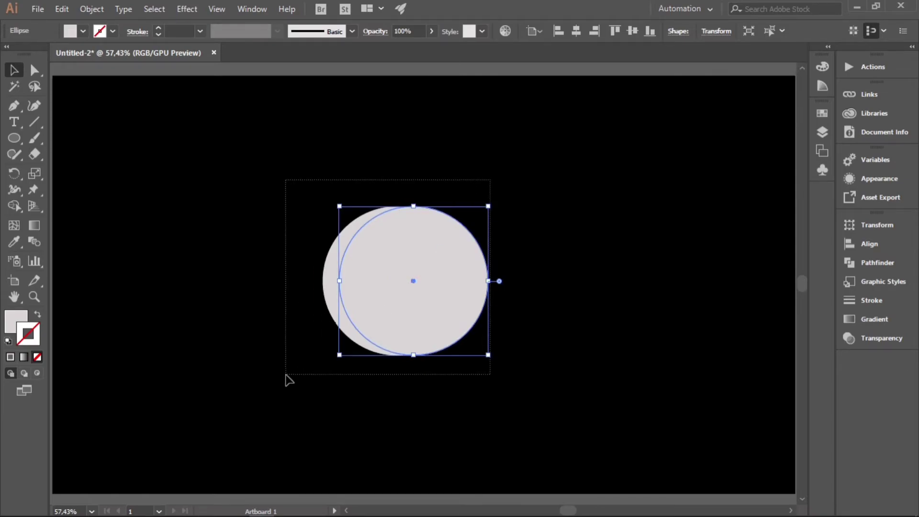
left_click(869, 266)
left_click(742, 254)
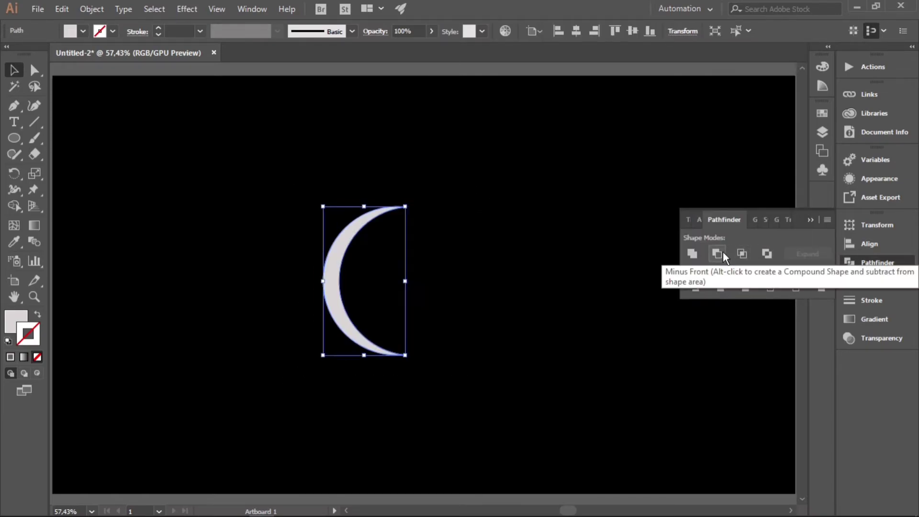
left_click(14, 173)
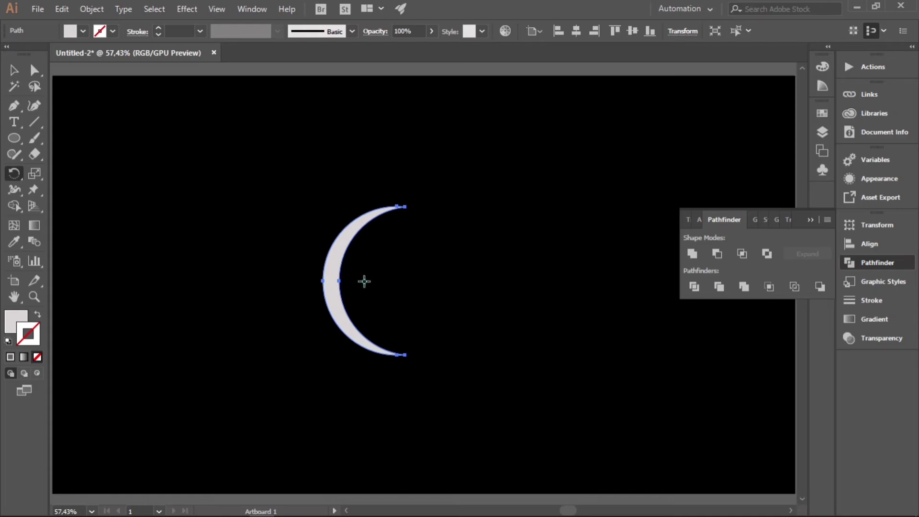
left_click(405, 355, "alt")
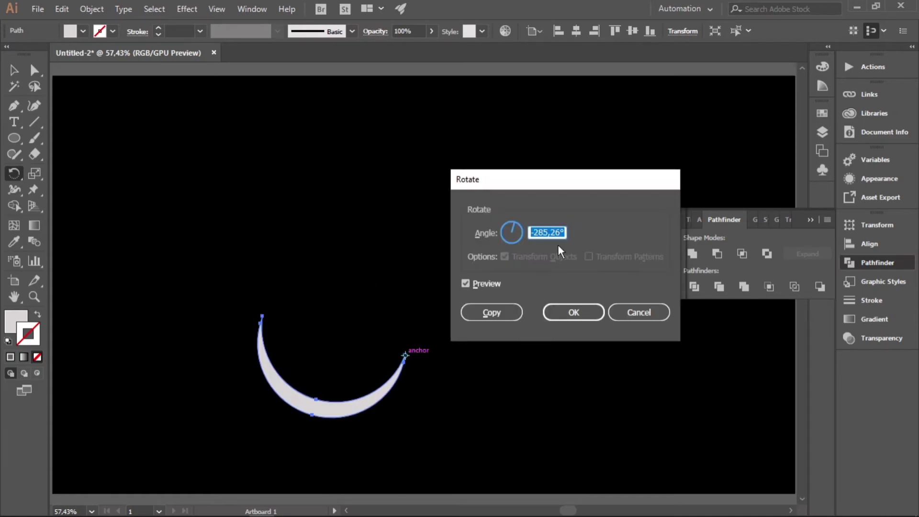
Repeat 26° rotated copies of the crescent around its tip into a full swirl.
left_click(496, 314)
key("ctrl+d")
key("ctrl+d")
key("ctrl+d")
key("ctrl+d")
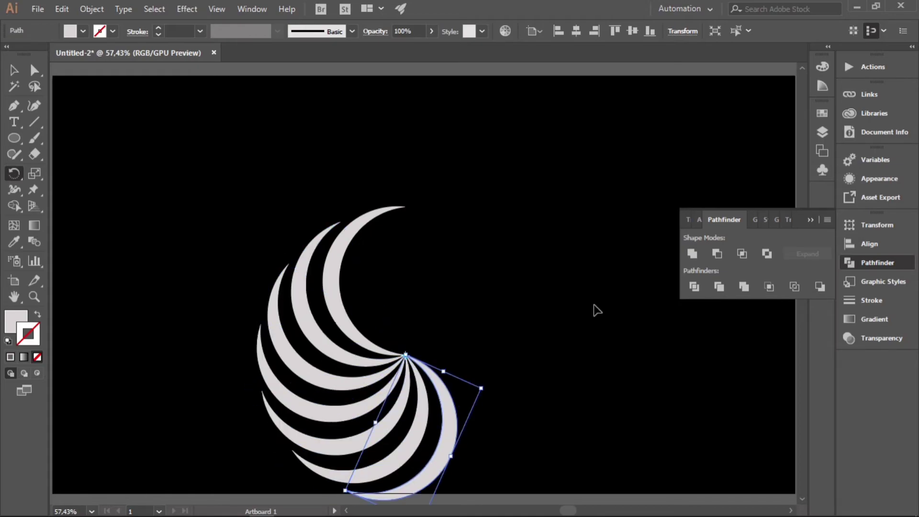
key("ctrl+d")
key("ctrl+d")
key("ctrl+d")
key("ctrl+d")
key("ctrl+d")
key("v")
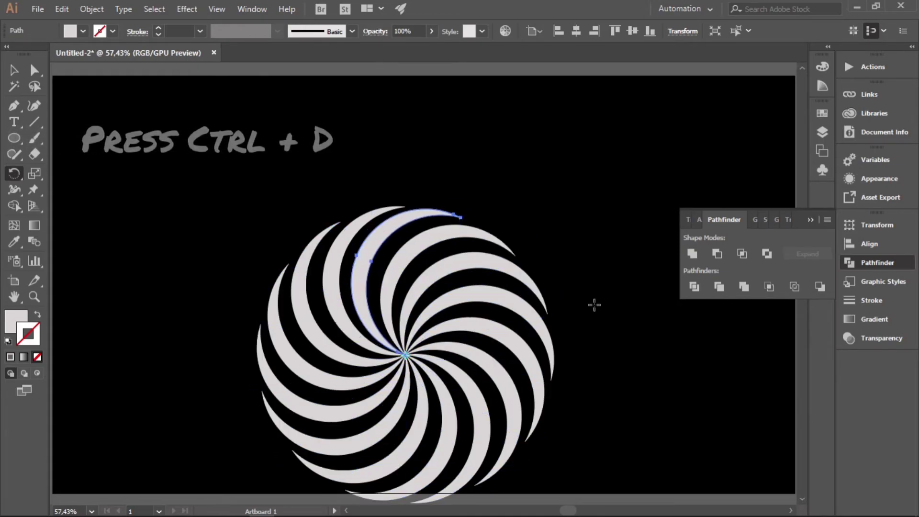
key("ctrl+d")
scroll(603, 187, "down", 2)
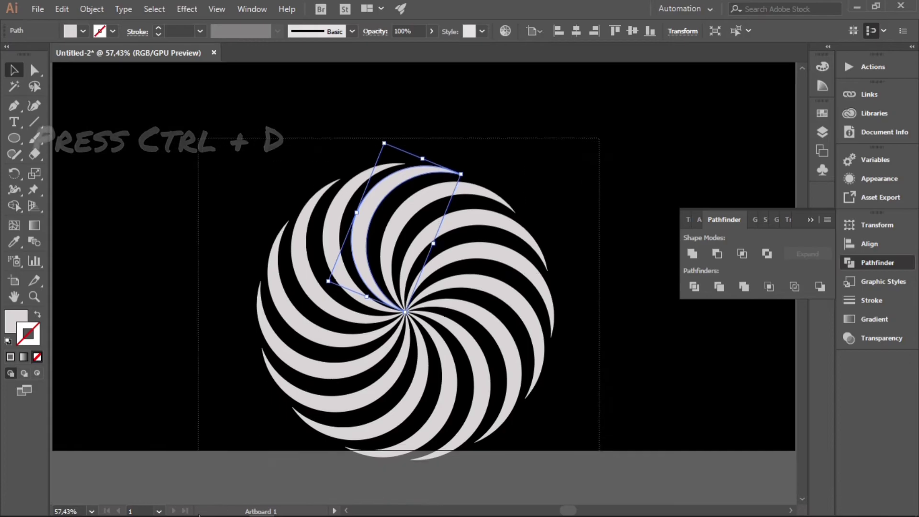
Group all the crescents, move the swirl up and right, and enlarge it to about 800 px.
key("ctrl+a")
key("ctrl+g")
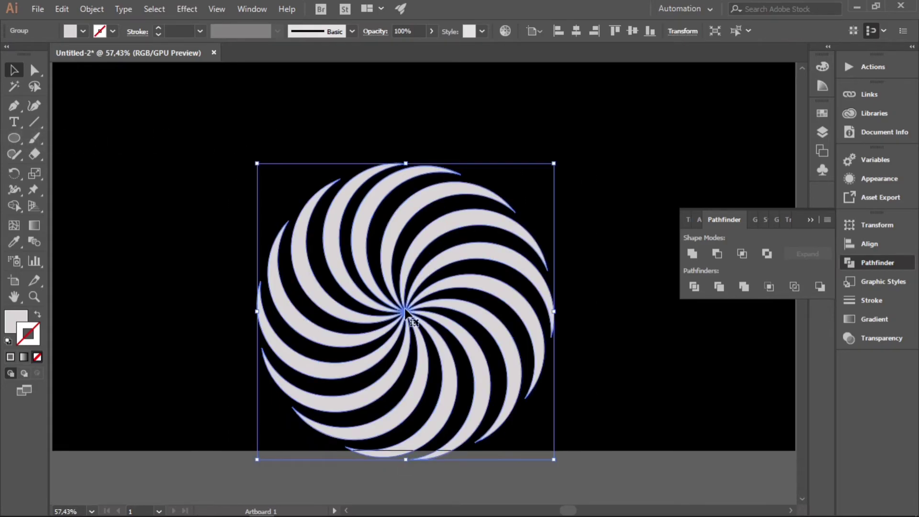
left_click_drag(435, 238, 470, 153)
left_click_drag(576, 377, 625, 406)
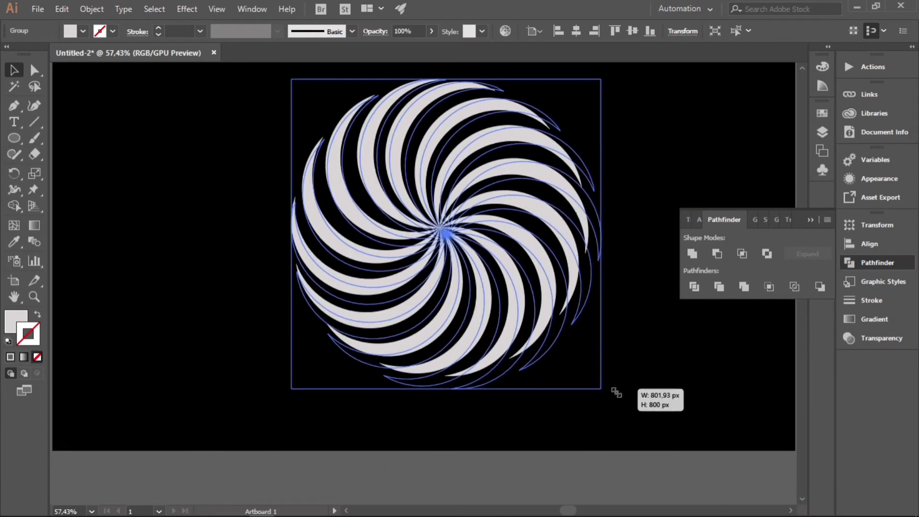
Zoom to frame the swirl on the artboard and deselect it.
key("ctrl+space")
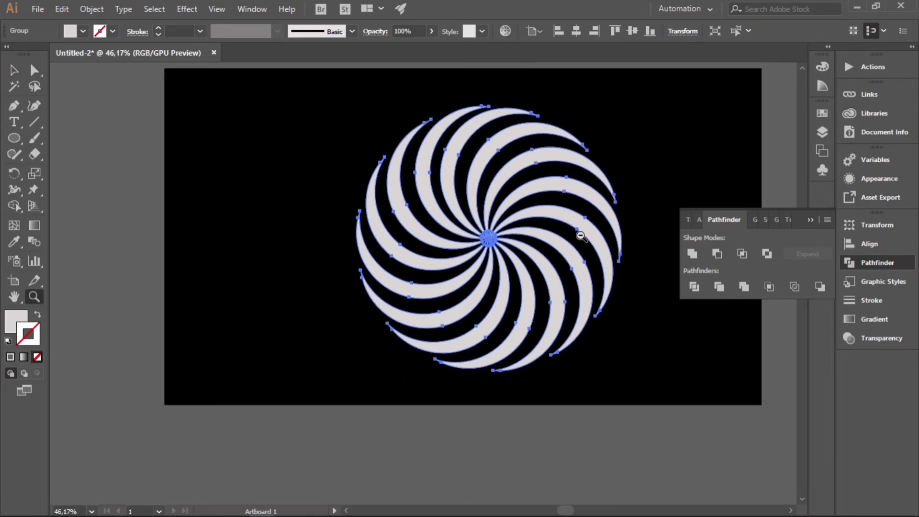
left_click(527, 237, "alt")
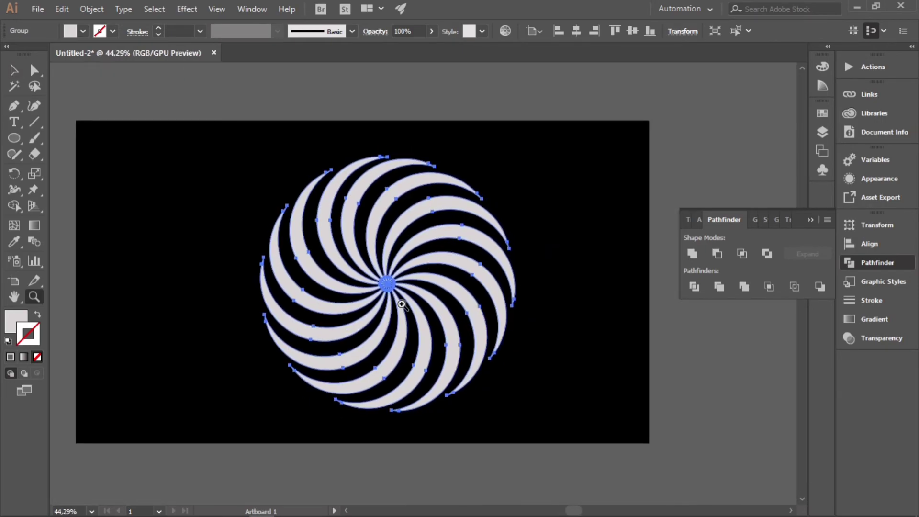
left_click(404, 306)
left_click(564, 356)
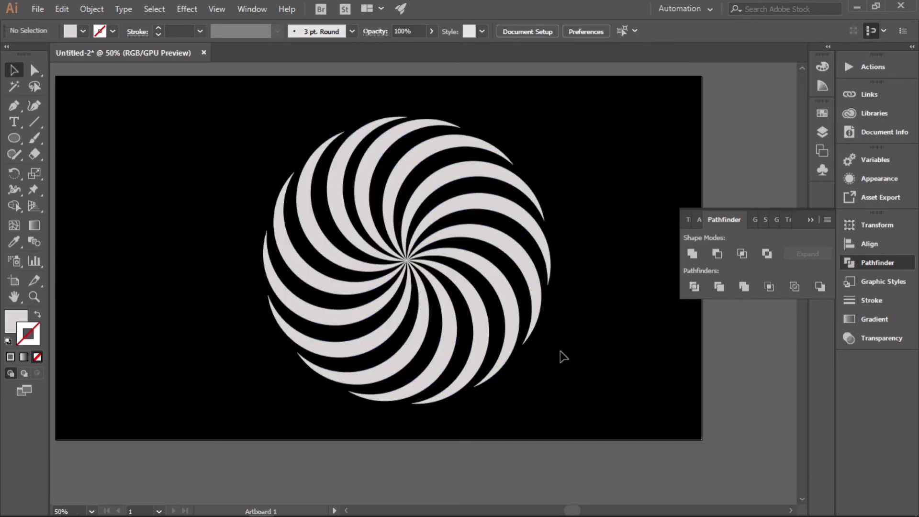
scroll(629, 213, "down", 2)
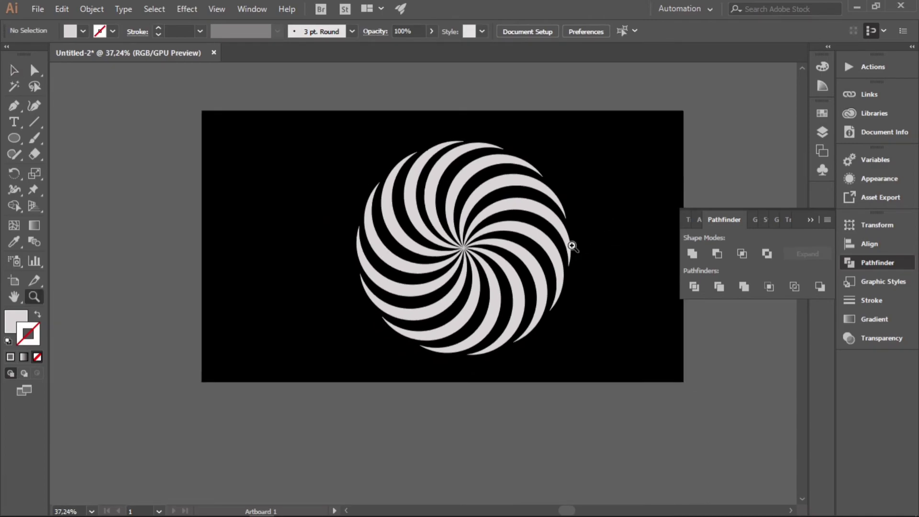